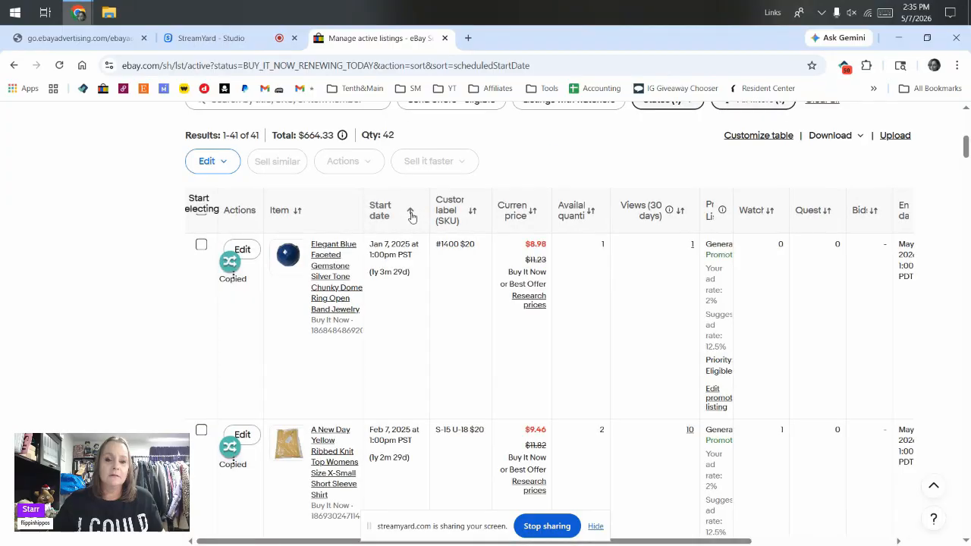
Sort the active listings by start date with the oldest first, and review the oldest listings
left_click(411, 216)
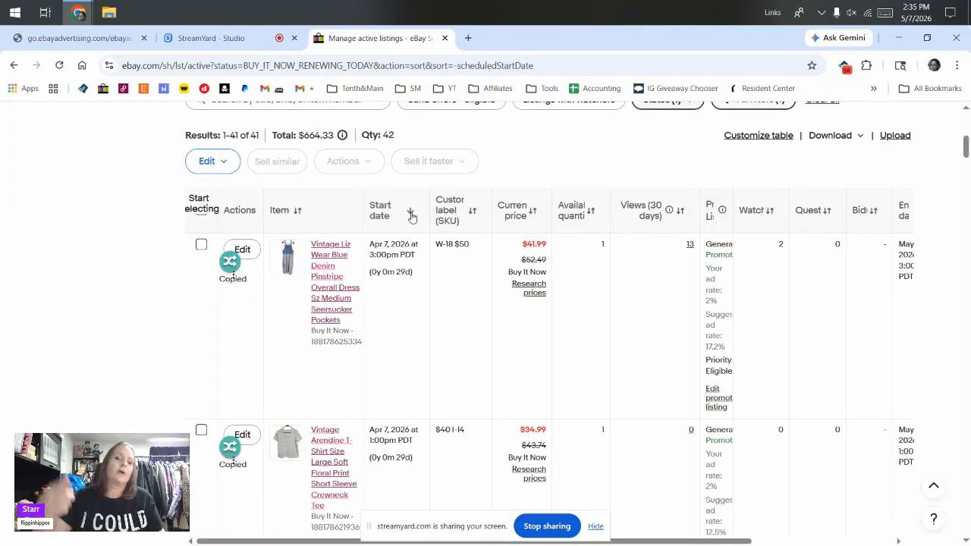
left_click(411, 217)
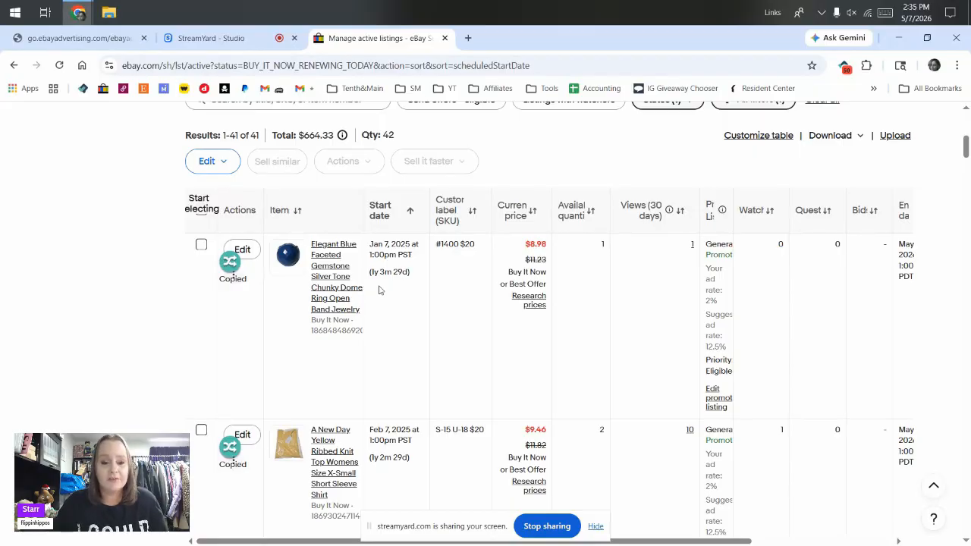
scroll(380, 290, "down", 3)
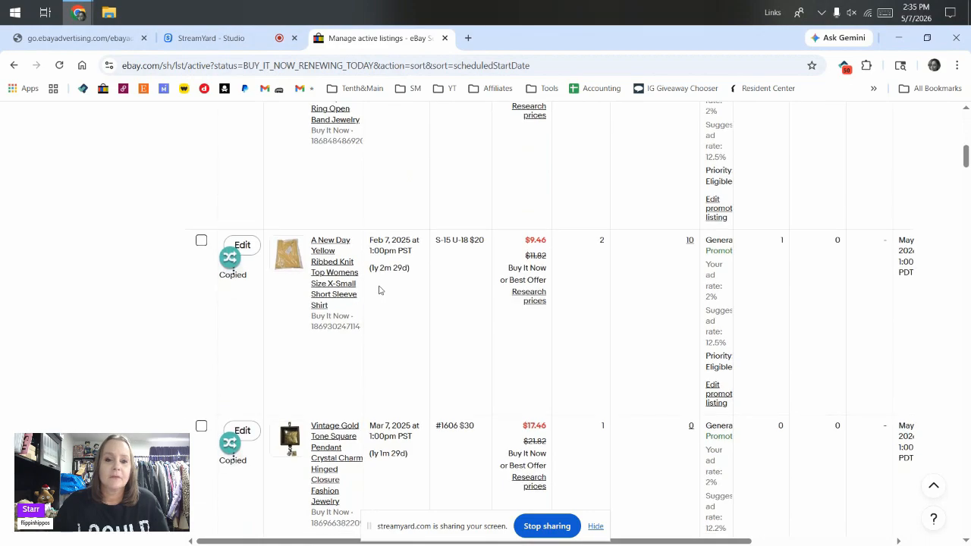
scroll(375, 285, "down", 3)
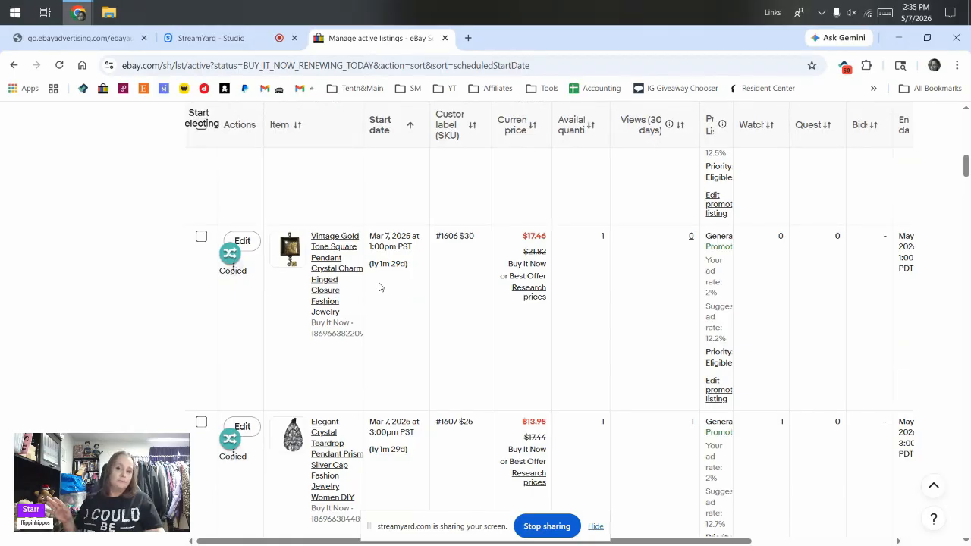
scroll(380, 287, "down", 6)
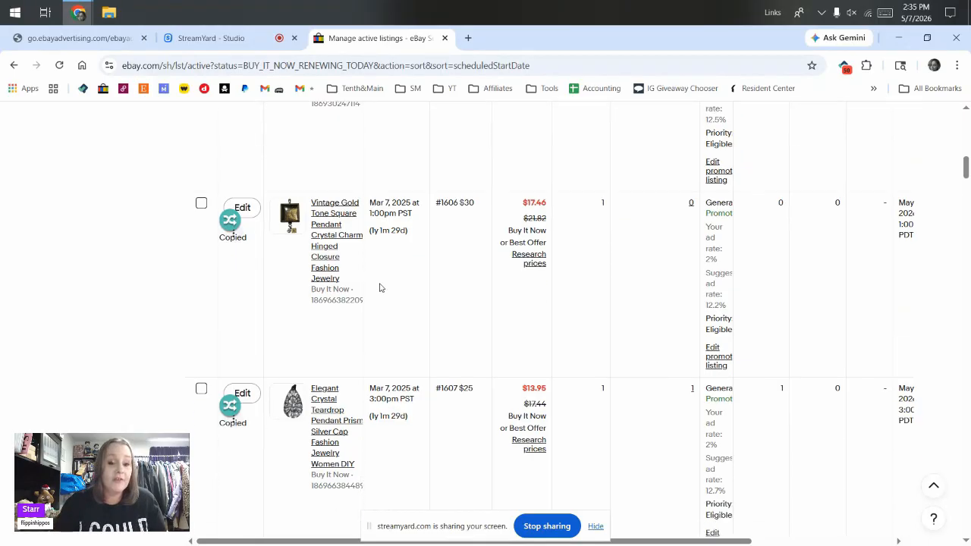
scroll(380, 287, "down", 1)
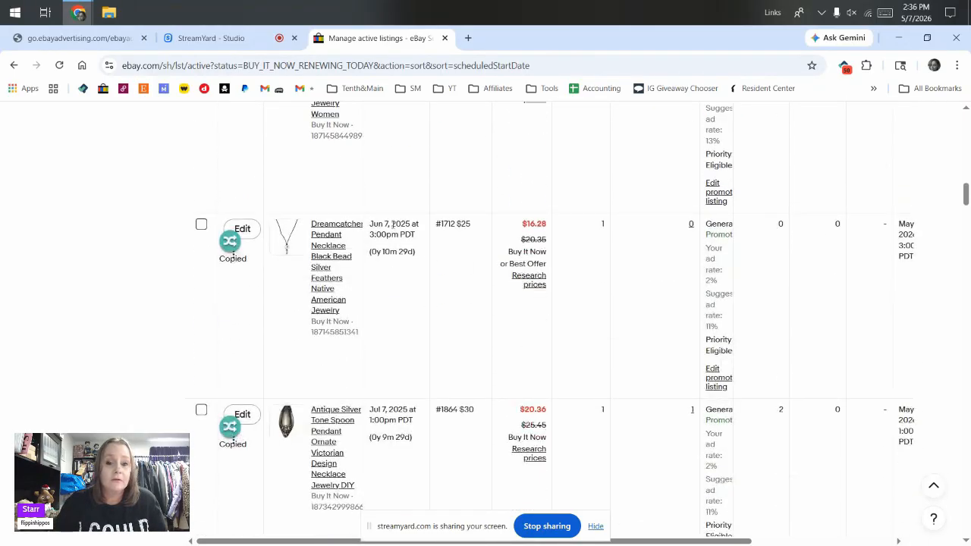
scroll(394, 404, "up", 15)
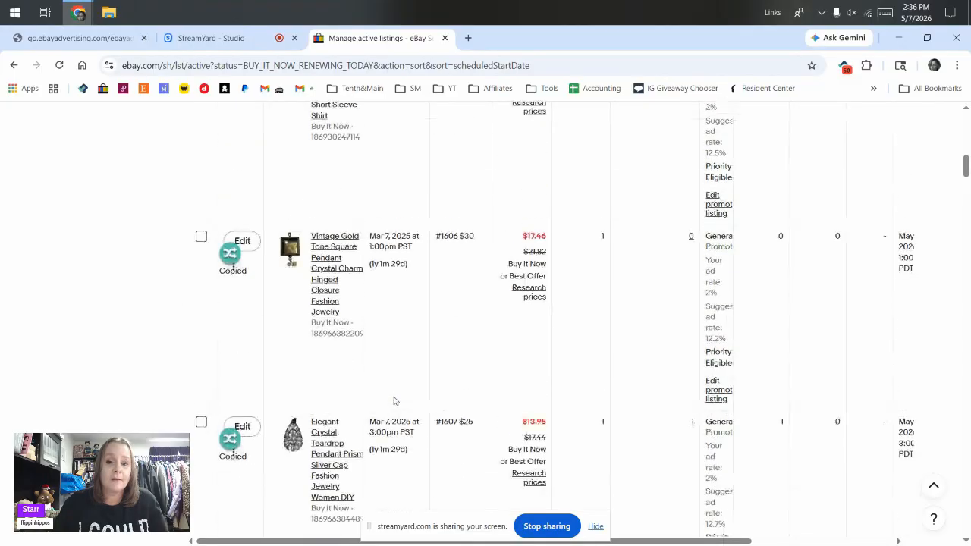
scroll(395, 394, "down", 6)
scroll(395, 393, "up", 1)
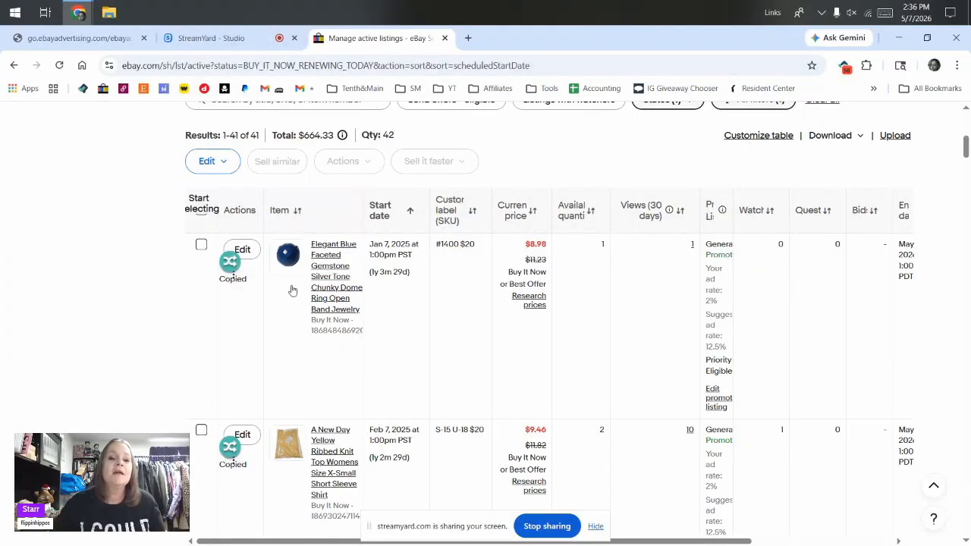
Open the blue faceted dome ring's listing in List Perfectly for editing
left_click(230, 282)
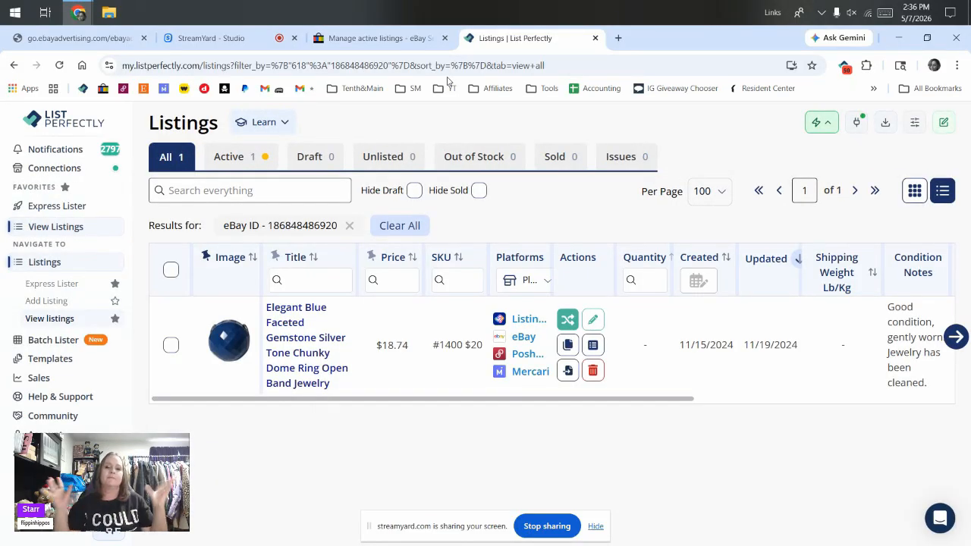
left_click(601, 322)
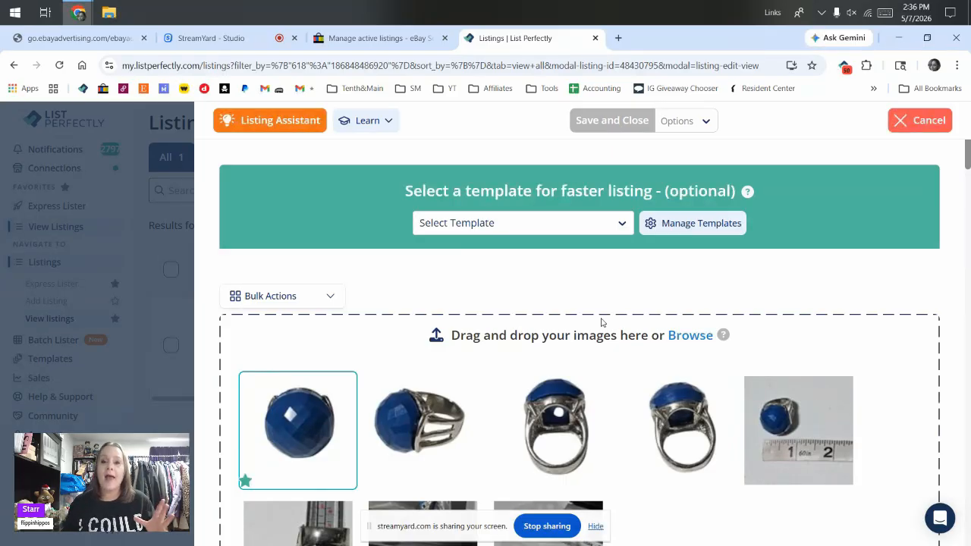
left_click(598, 528)
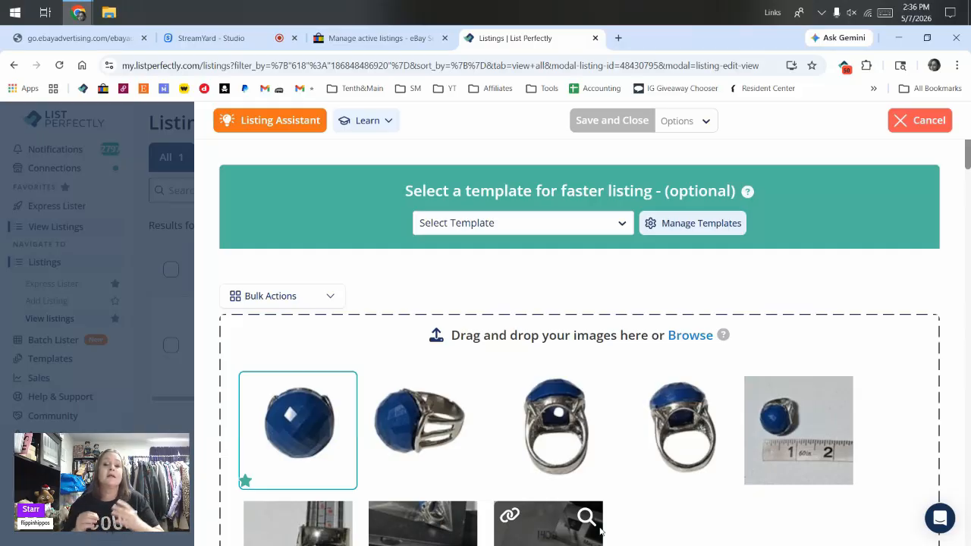
Mark the ring-sizer, scale and inventory-number photos as Catalog Only to exclude them from crosslisting
scroll(624, 366, "down", 2)
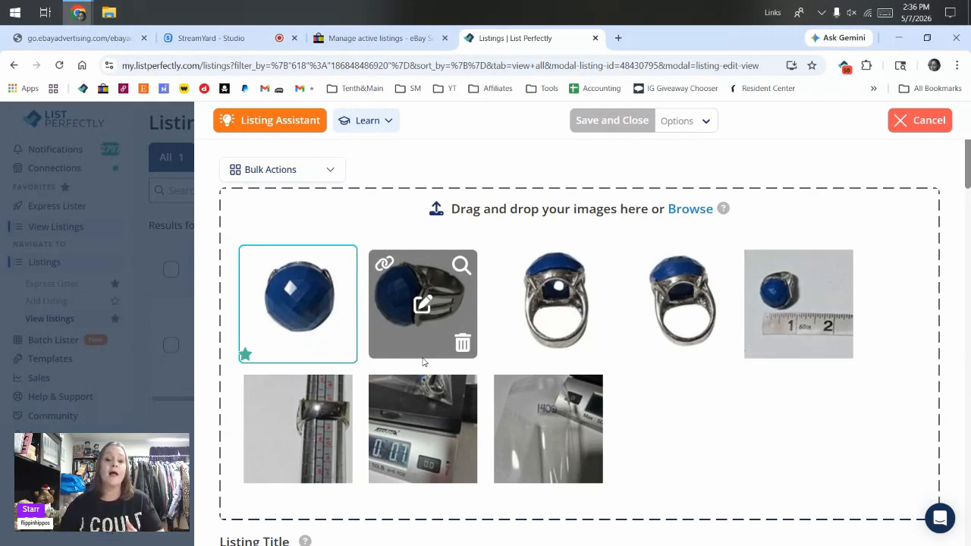
scroll(424, 362, "up", 1)
left_click(299, 240)
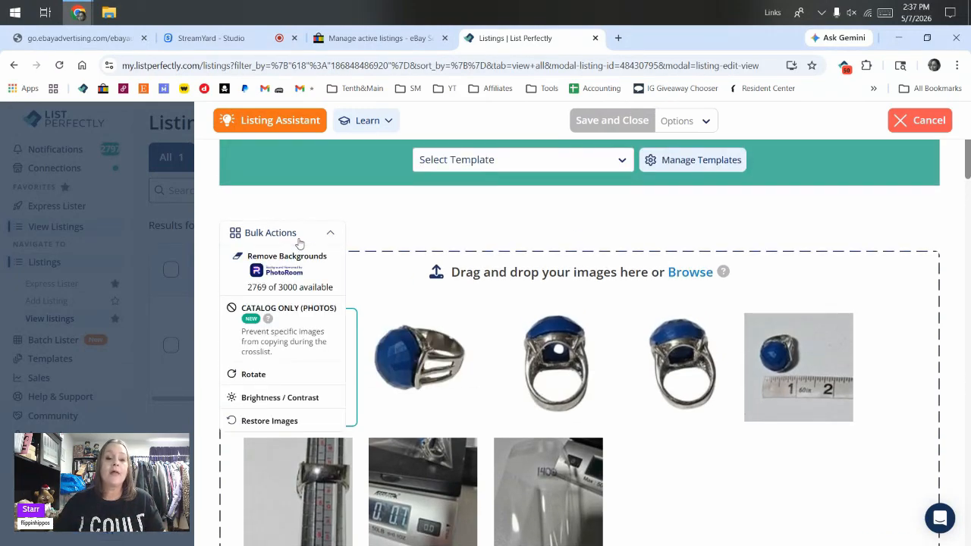
left_click(296, 328)
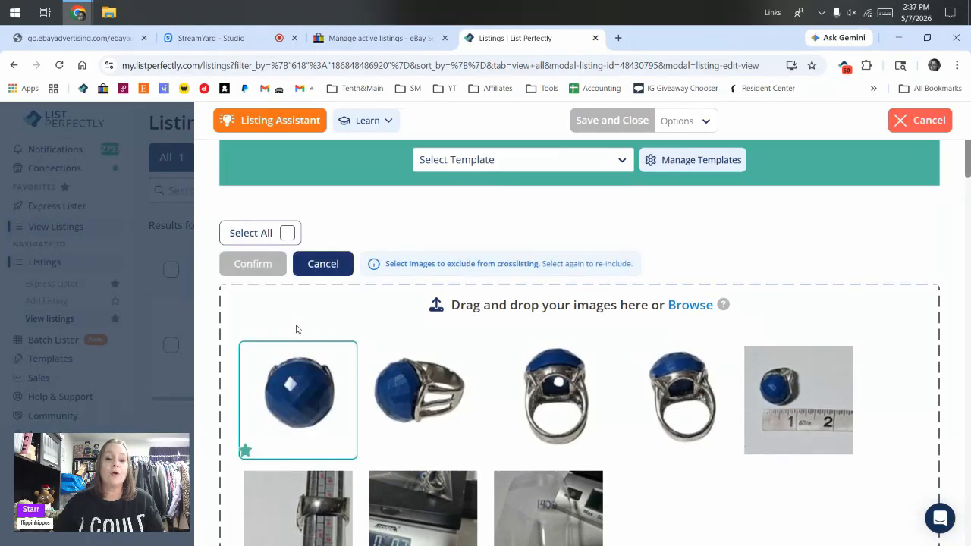
scroll(296, 329, "down", 3)
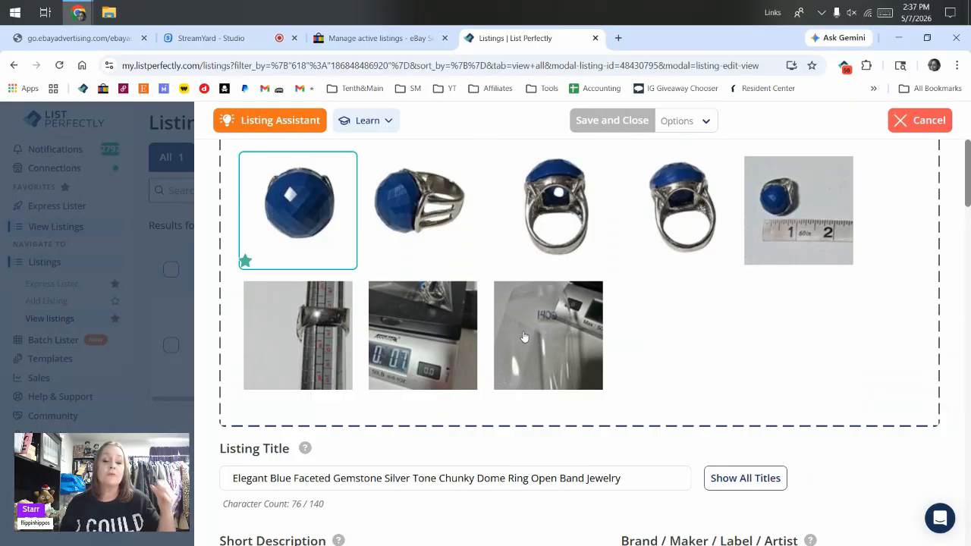
scroll(523, 336, "up", 2)
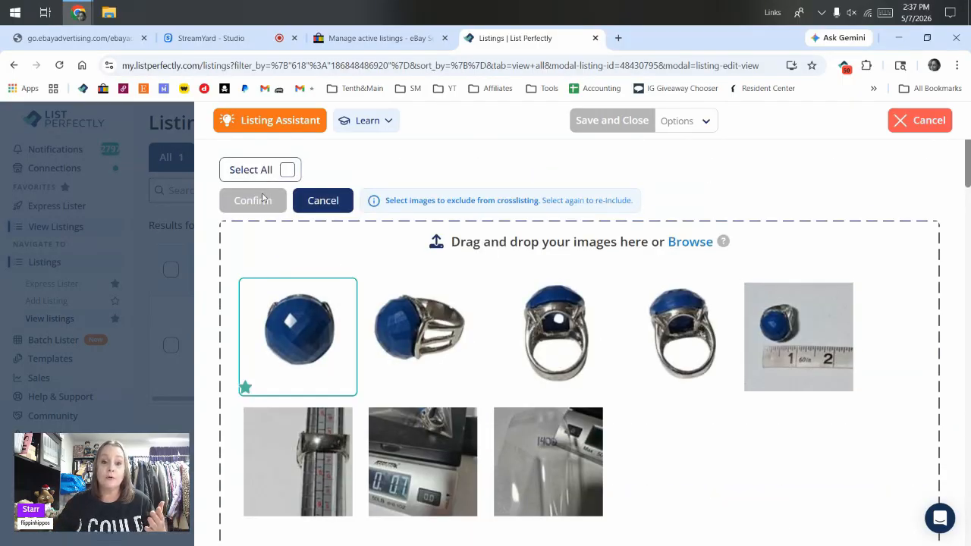
scroll(278, 234, "up", 2)
scroll(289, 283, "down", 2)
scroll(288, 283, "down", 1)
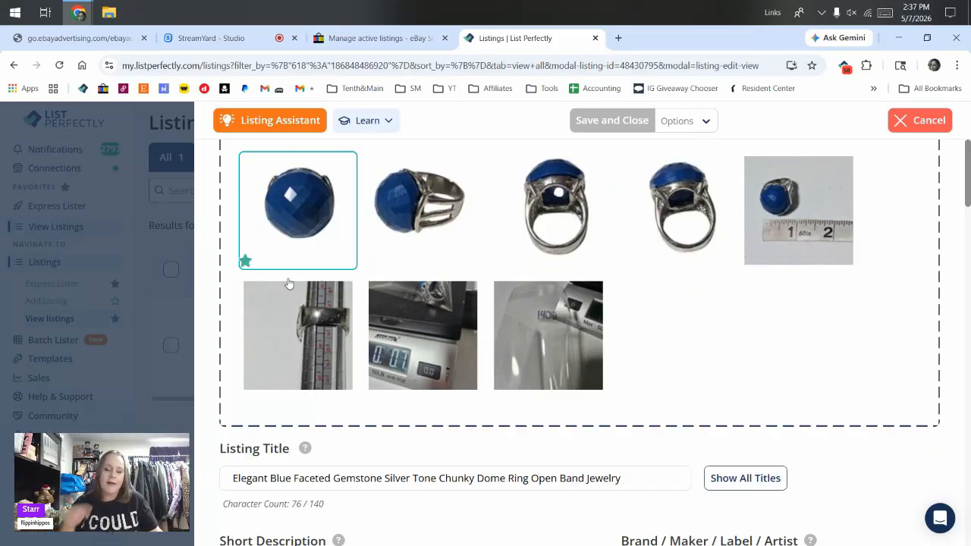
left_click(310, 316)
left_click(414, 337)
left_click(546, 331)
scroll(544, 329, "up", 3)
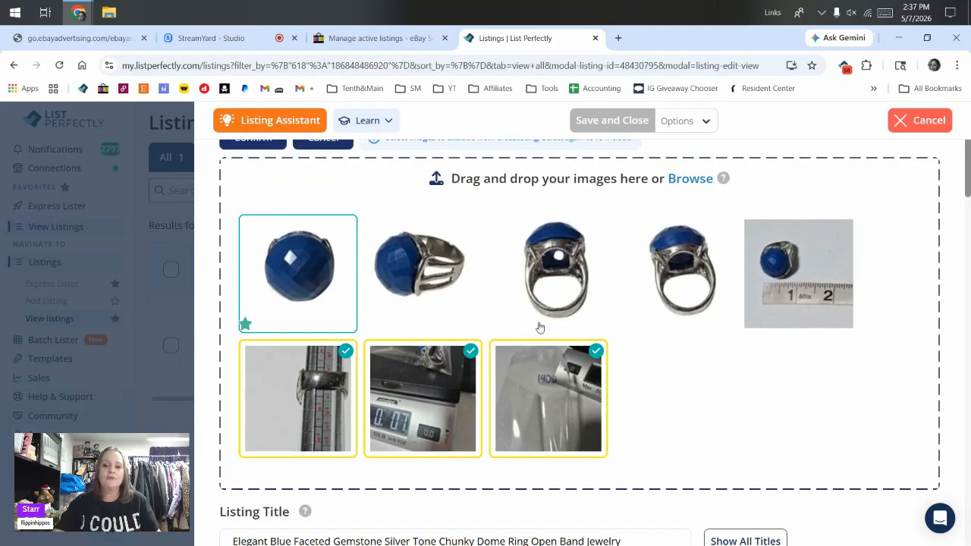
left_click(256, 264)
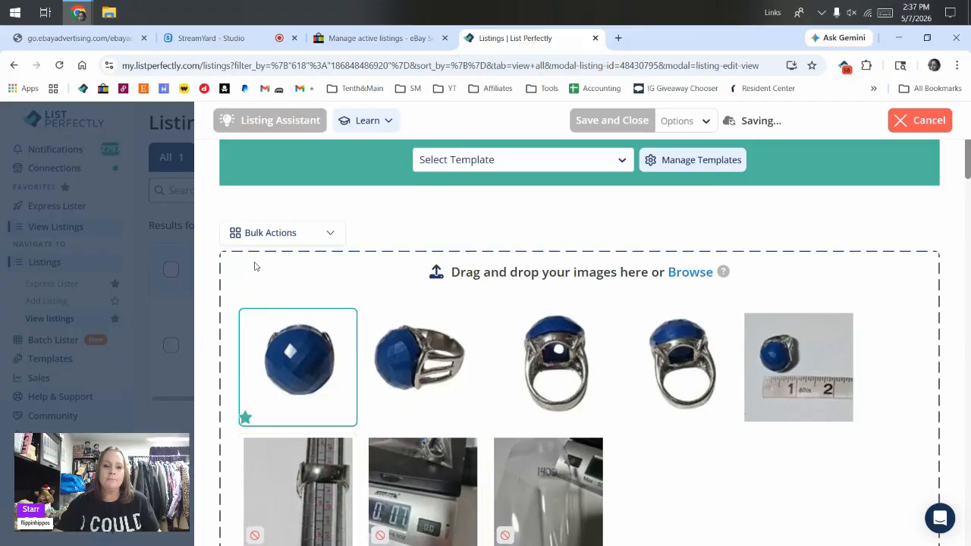
Replace "Elegant" with "Retro" in the listing title and remove "Silver Tone" from before "Chunky"
scroll(253, 265, "down", 2)
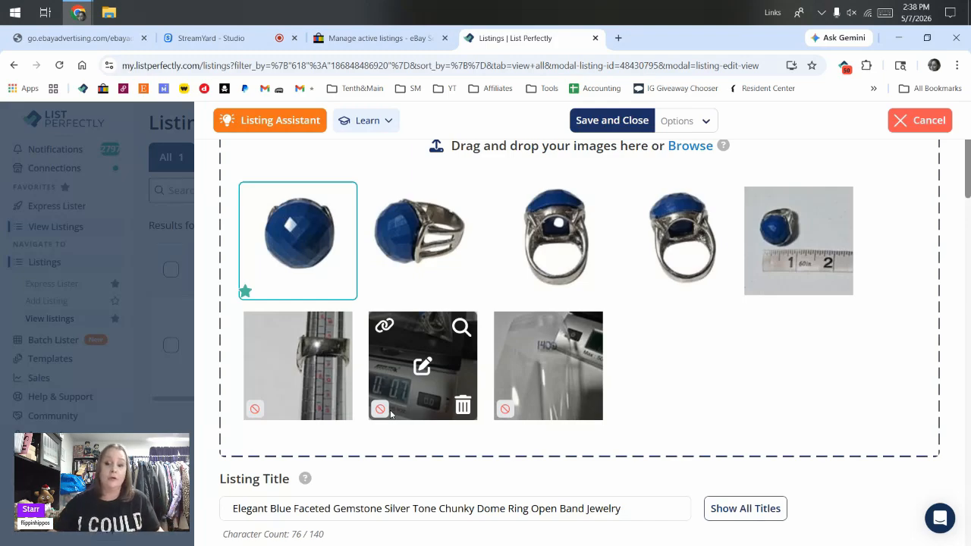
scroll(390, 413, "up", 2)
scroll(478, 416, "down", 3)
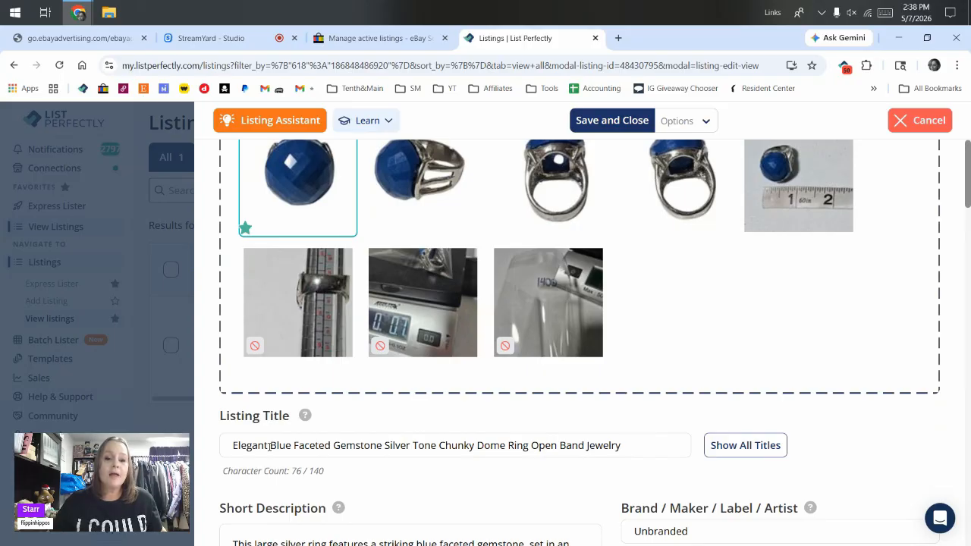
left_click_drag(270, 445, 227, 440)
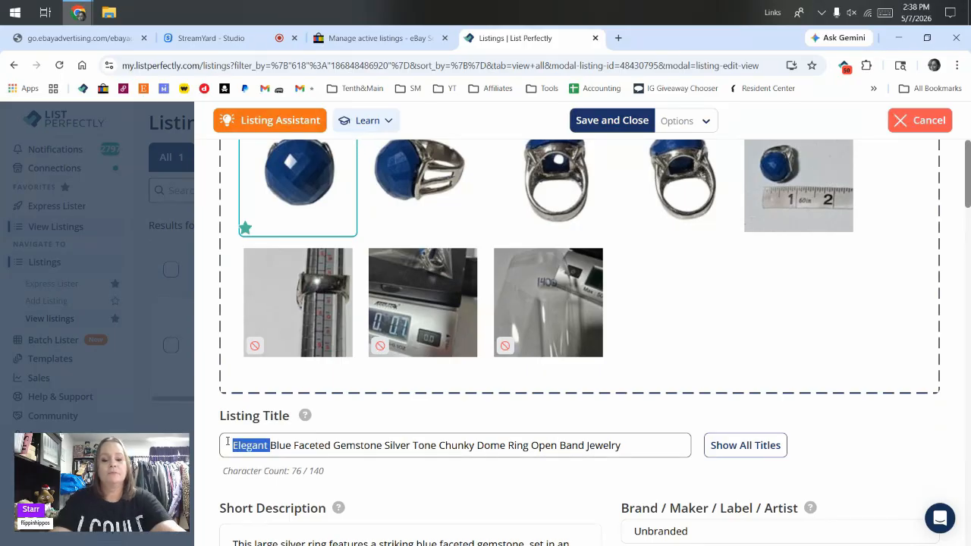
type("Retro")
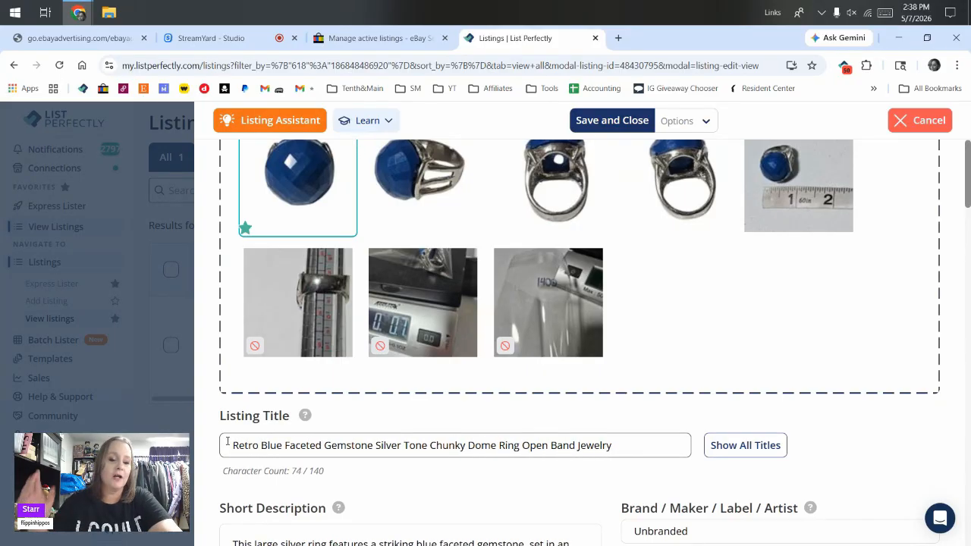
left_click_drag(374, 445, 432, 434)
type("x")
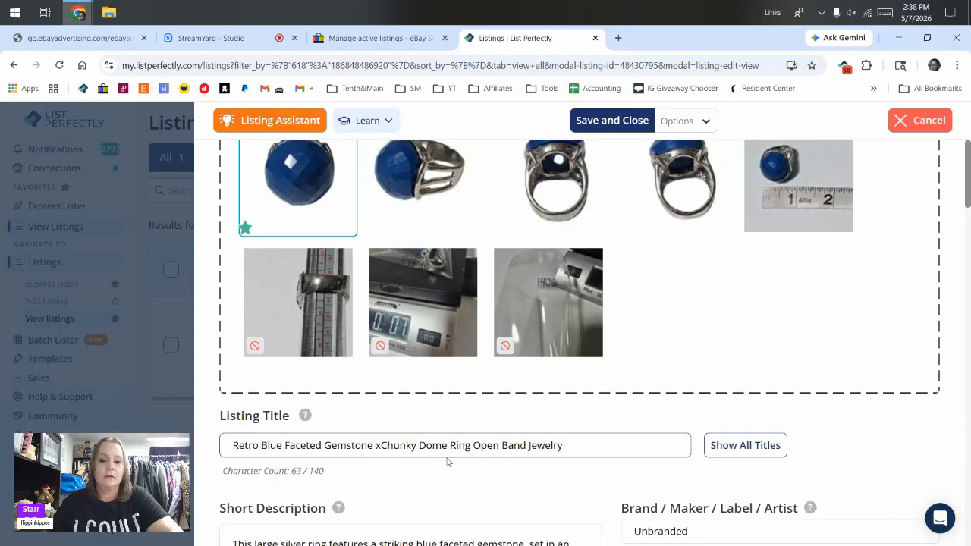
left_click(474, 444)
type("v")
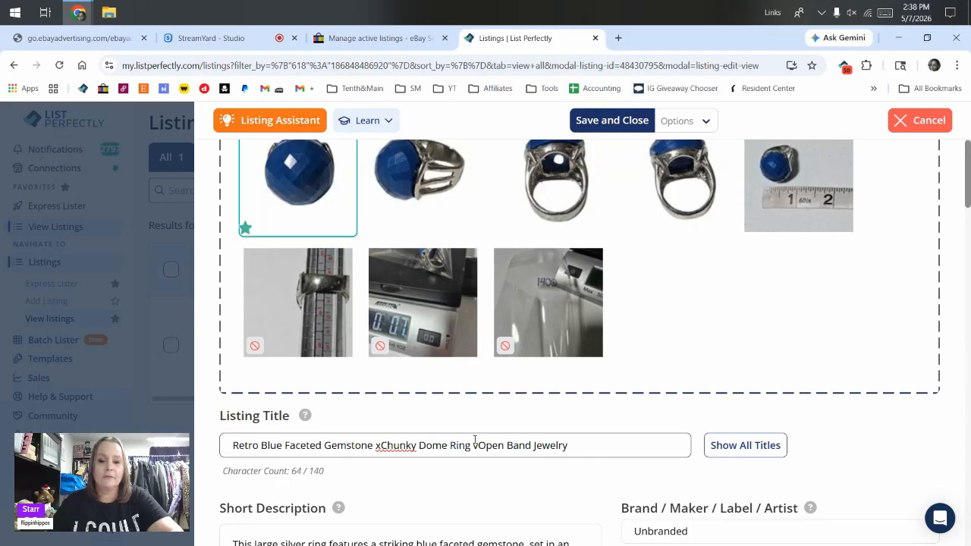
key("BackSpace")
type("https://poshmark.com/order/sales")
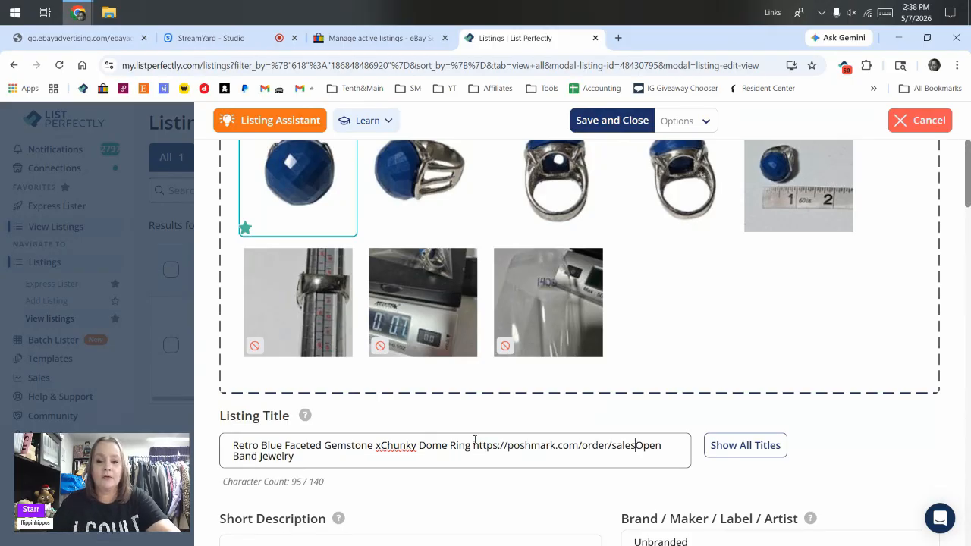
key("ctrl+z")
key("ctrl+z")
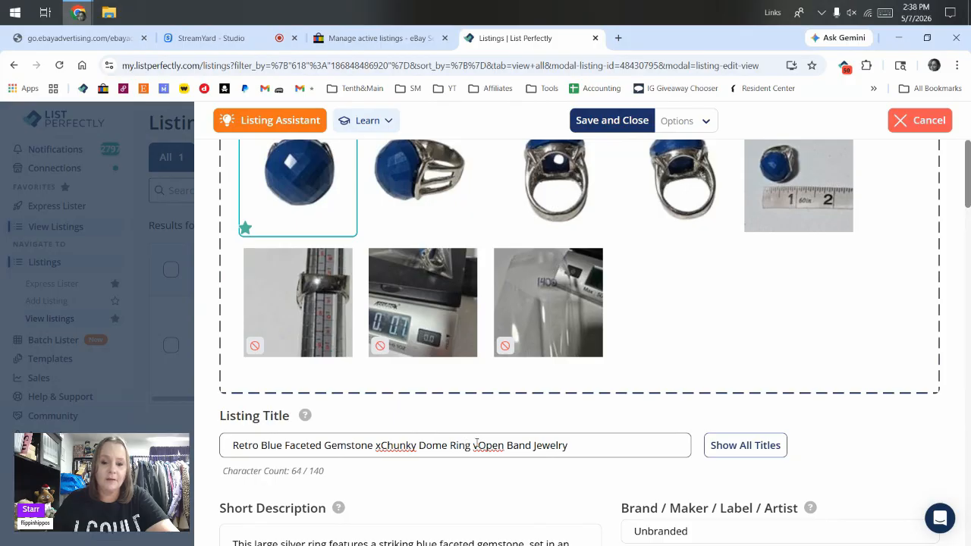
key("BackSpace")
Remove the stray "x" before "Chunky" in the listing title and insert "Silver Tone" between "Ring" and "Open"
left_click(374, 445)
left_click_drag(374, 445, 382, 443)
key("BackSpace")
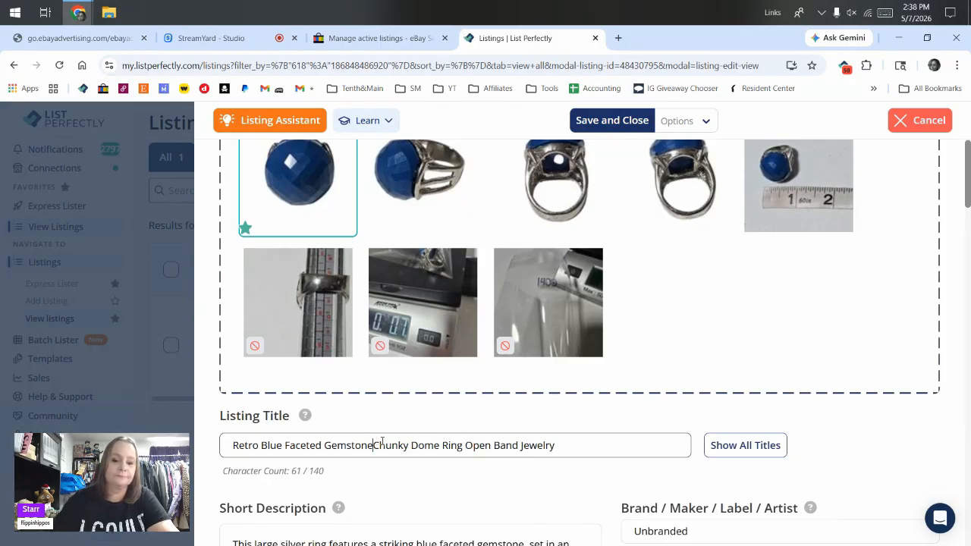
type("Silver tone")
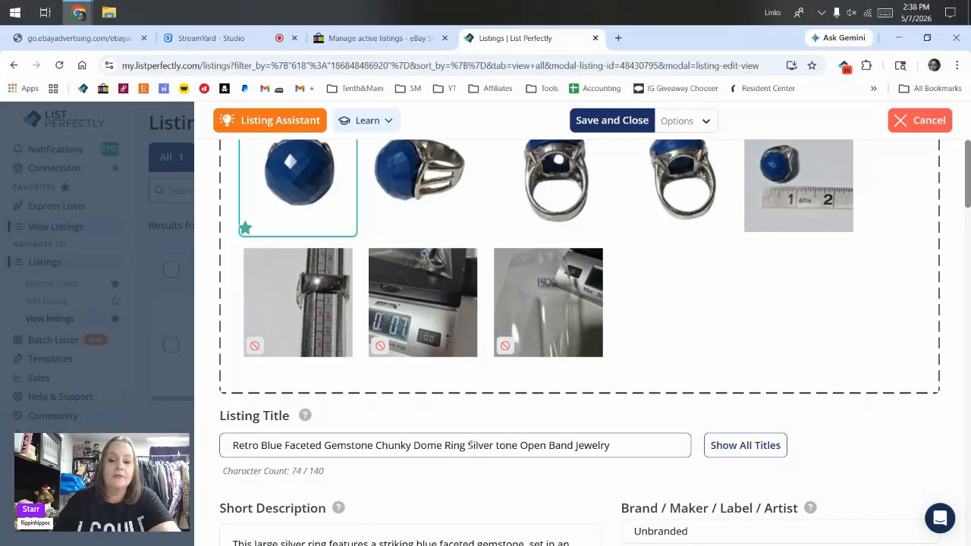
left_click(497, 447)
key("Delete")
type("T")
Move the ring's side-view photo to first place as the main listing image
scroll(476, 331, "up", 2)
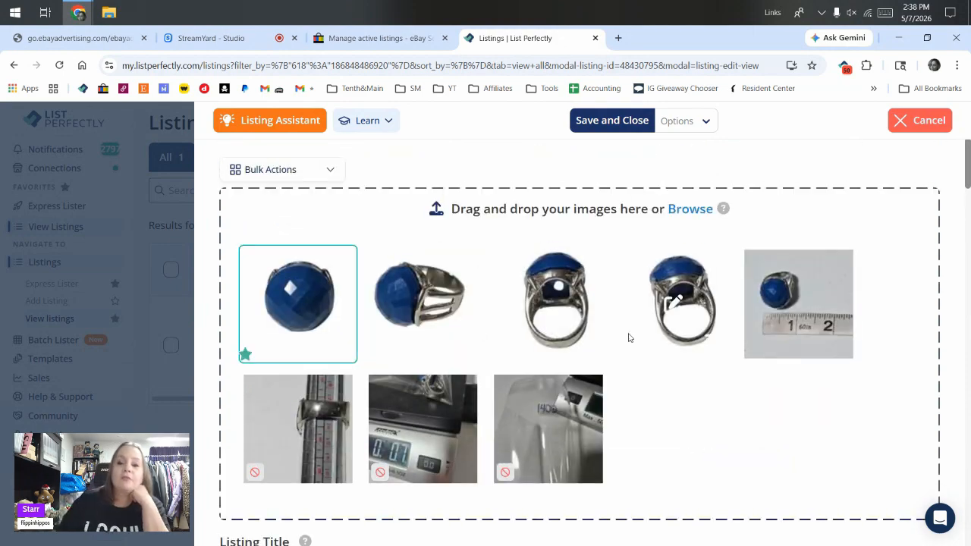
left_click_drag(458, 321, 326, 304)
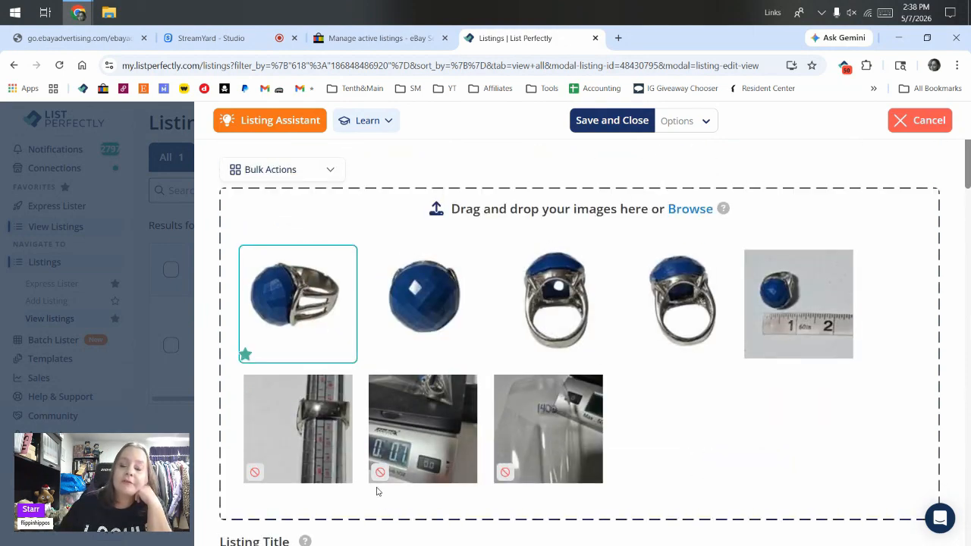
Add a line after "Durable construction" in the short description and change the first bullet to "Silver tone open band"
scroll(366, 462, "down", 4)
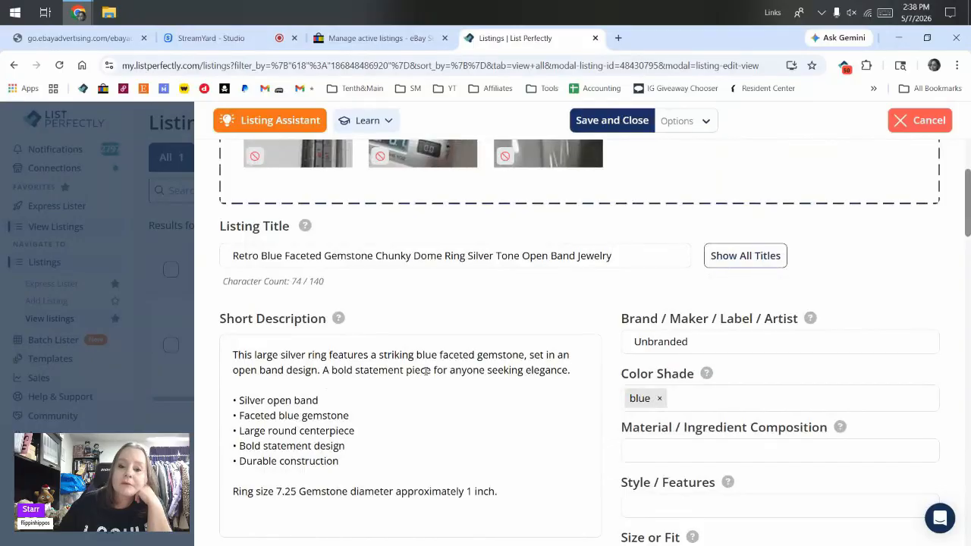
scroll(438, 406, "down", 2)
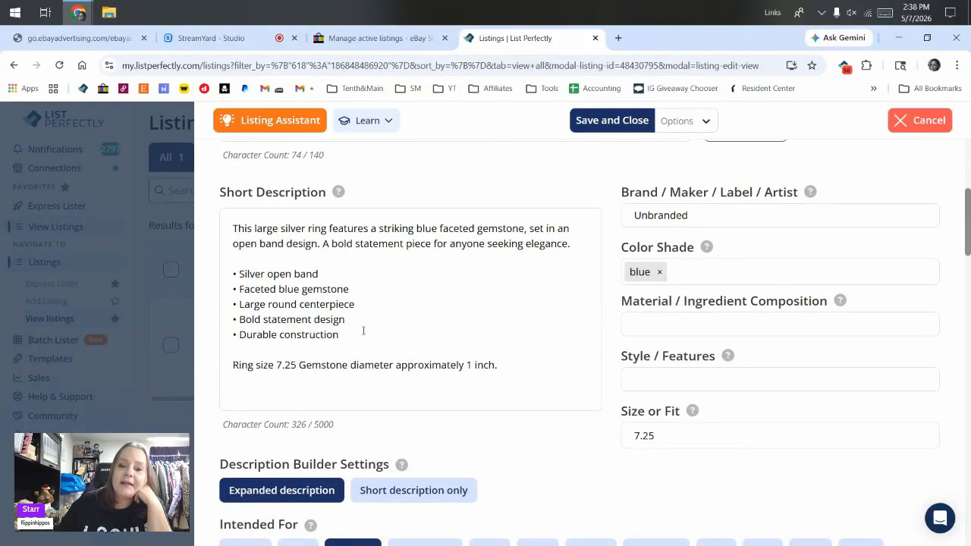
scroll(375, 341, "up", 3)
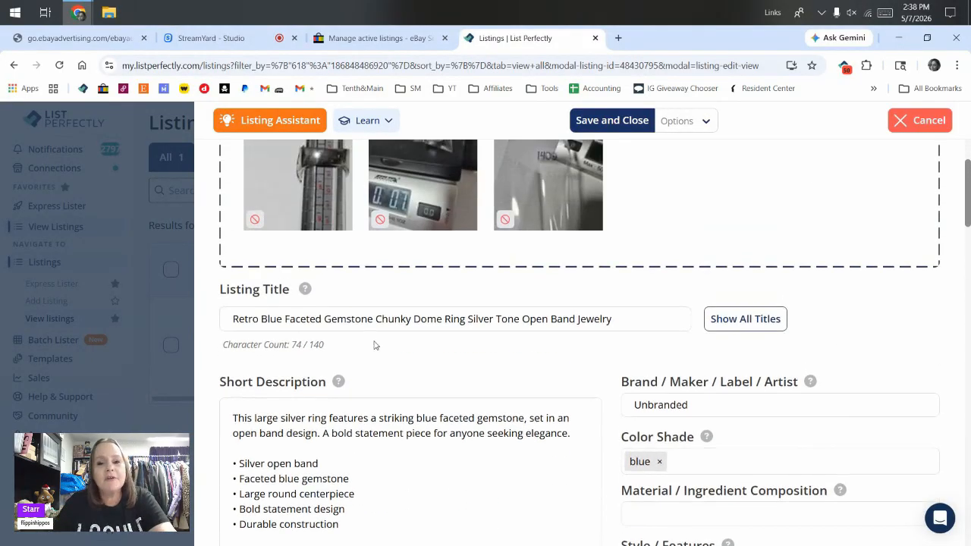
scroll(375, 357, "down", 2)
left_click(346, 403)
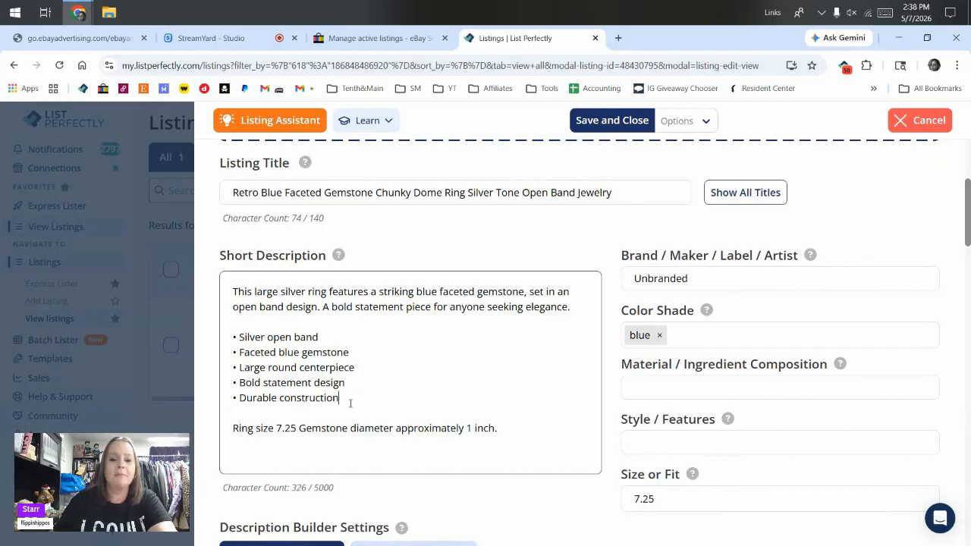
key("Return")
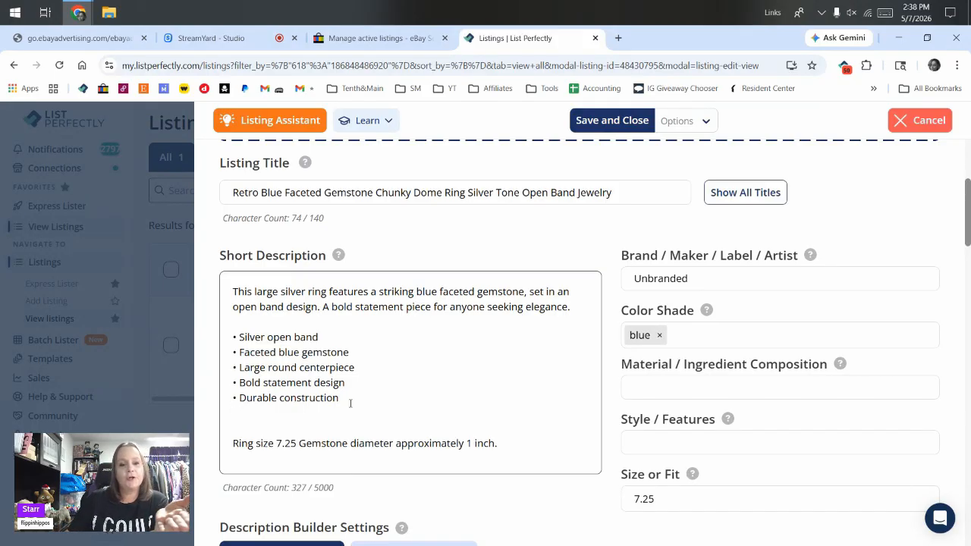
left_click(266, 337)
type("tone")
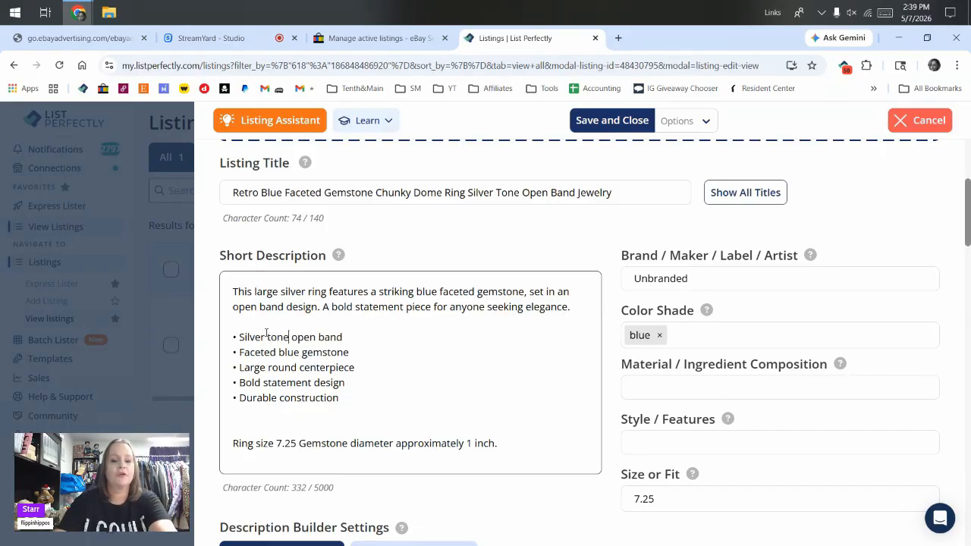
Add the bullet "Weighs 0.7 oz" below "Durable construction" in the short description
left_click(354, 402)
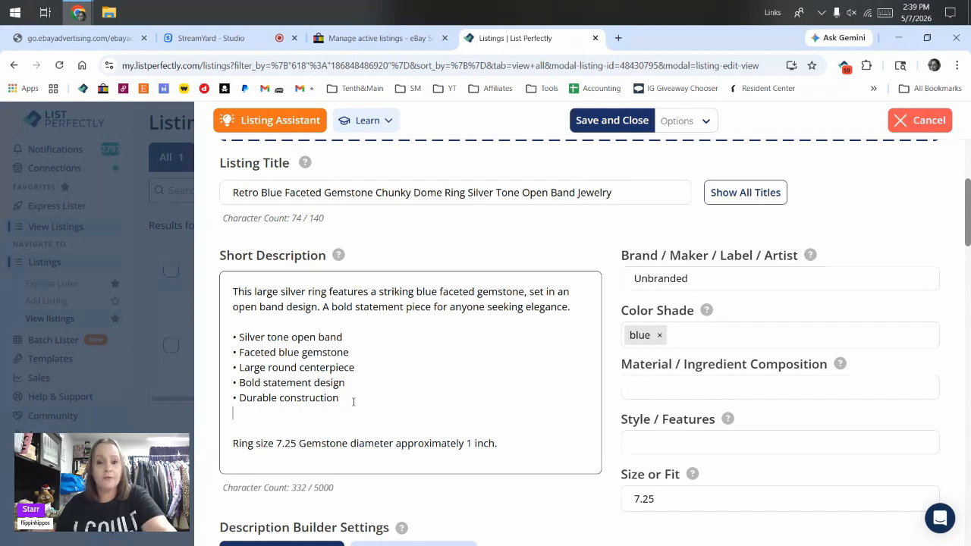
key("alt")
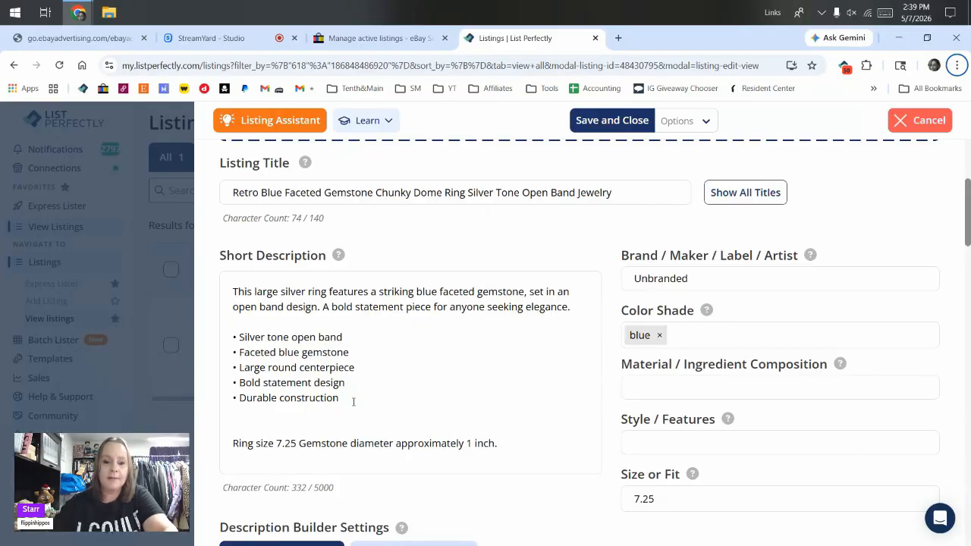
left_click(533, 292)
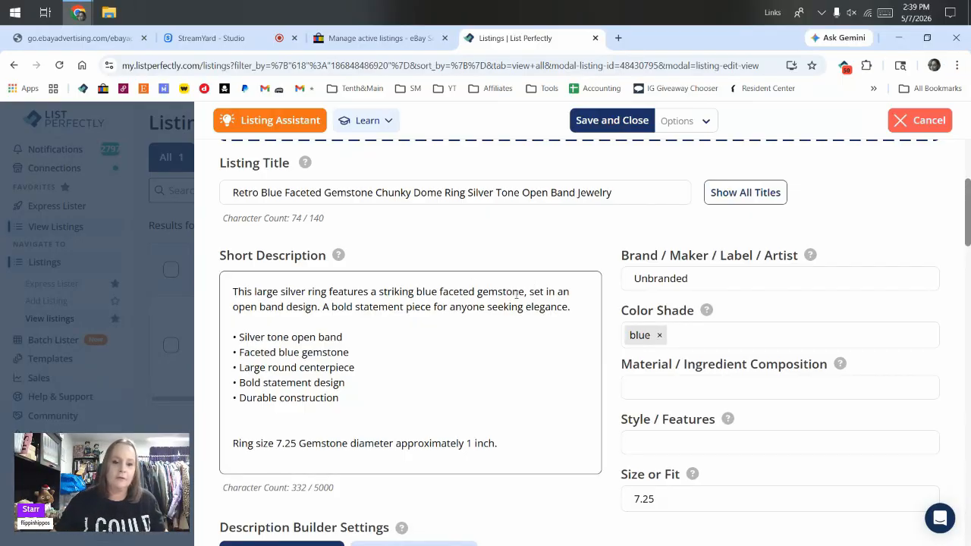
left_click(273, 408)
type("•")
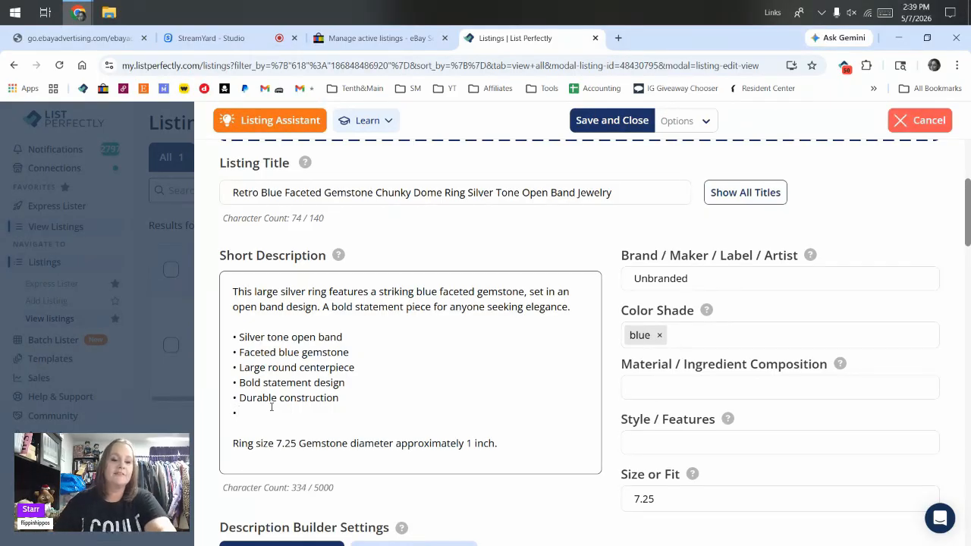
type(" We")
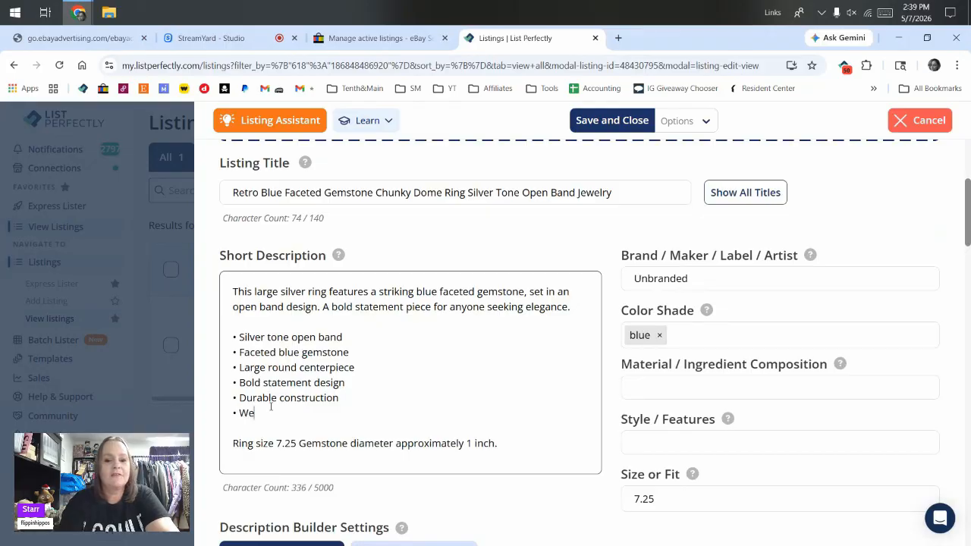
type("ighs 0.7 oz")
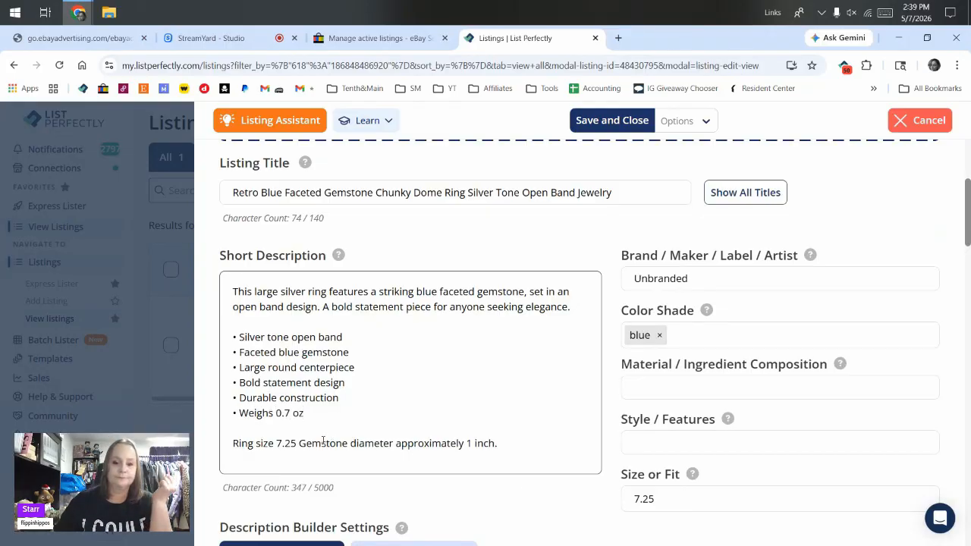
Collapse the optional Pro Description section and change the listing's SKU to "#1400 $15"
scroll(427, 446, "down", 4)
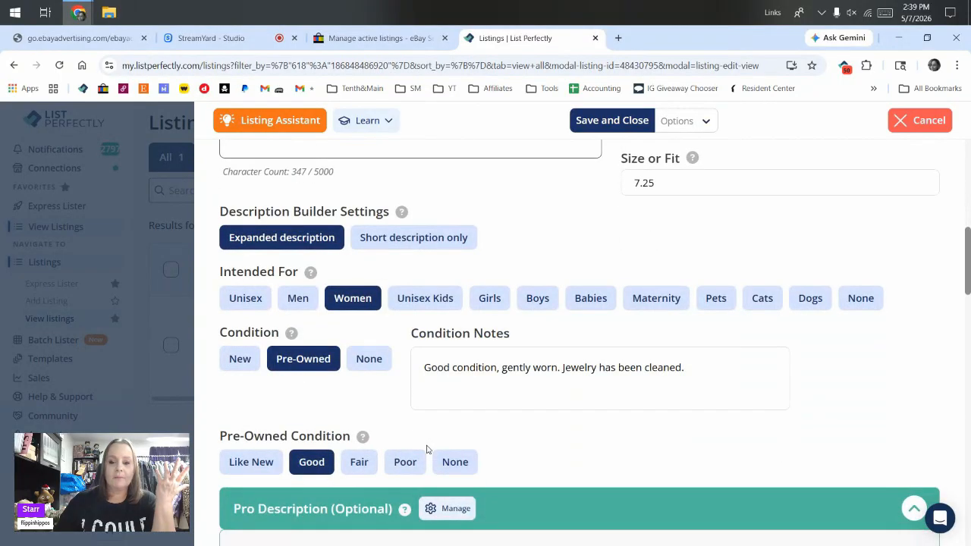
scroll(428, 450, "down", 4)
left_click(914, 197)
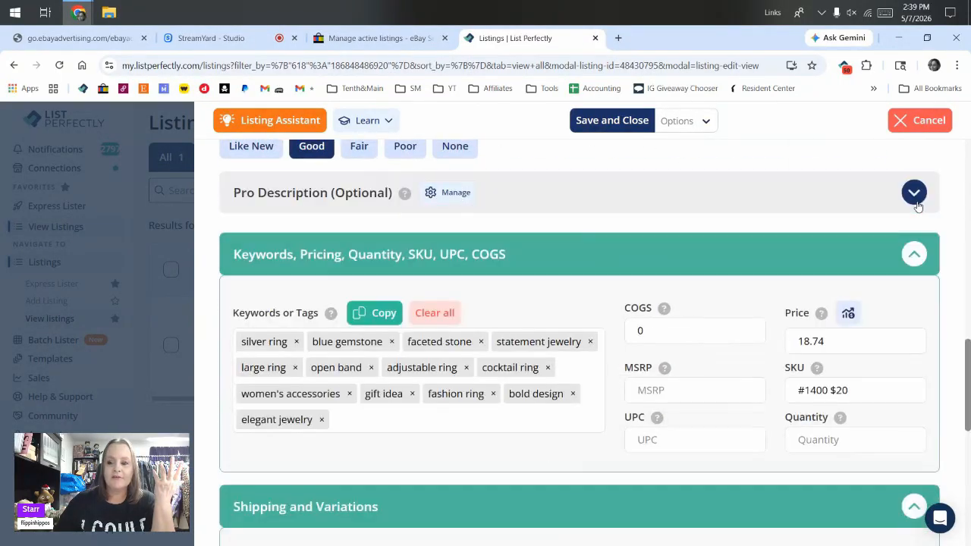
scroll(913, 340, "down", 1)
left_click(862, 322)
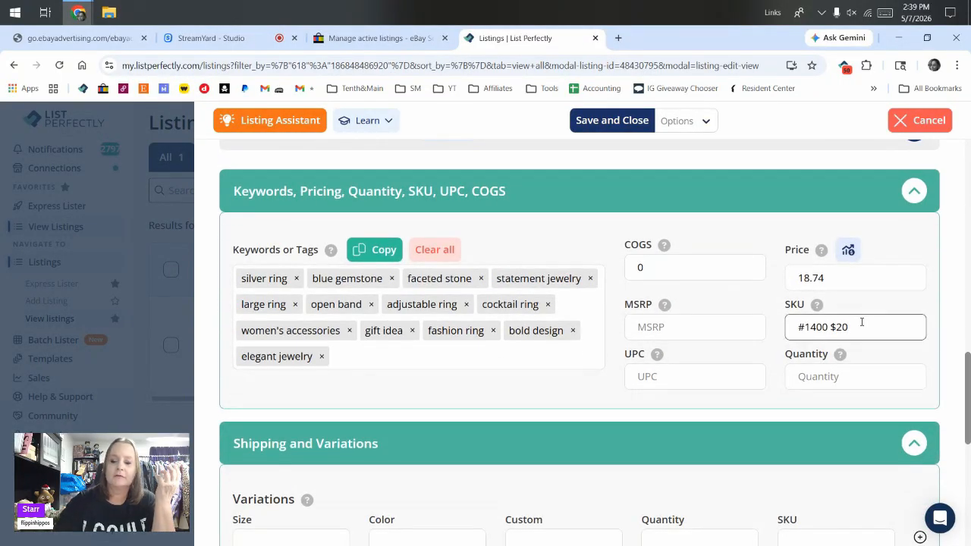
key("BackSpace")
key("BackSpace")
type("15")
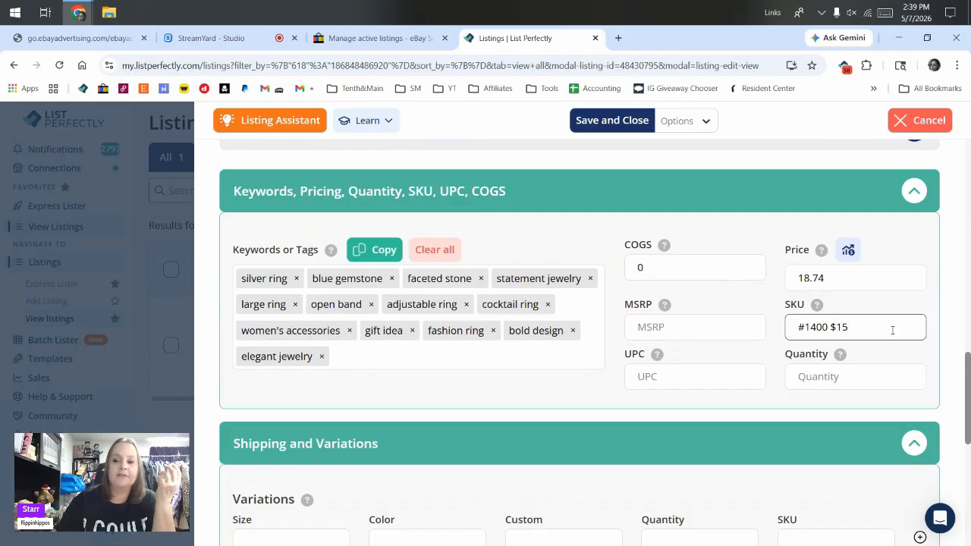
Set the listing price to 12.49, save the ring listing and close its editor
left_click_drag(840, 269, 741, 257)
type("12.49")
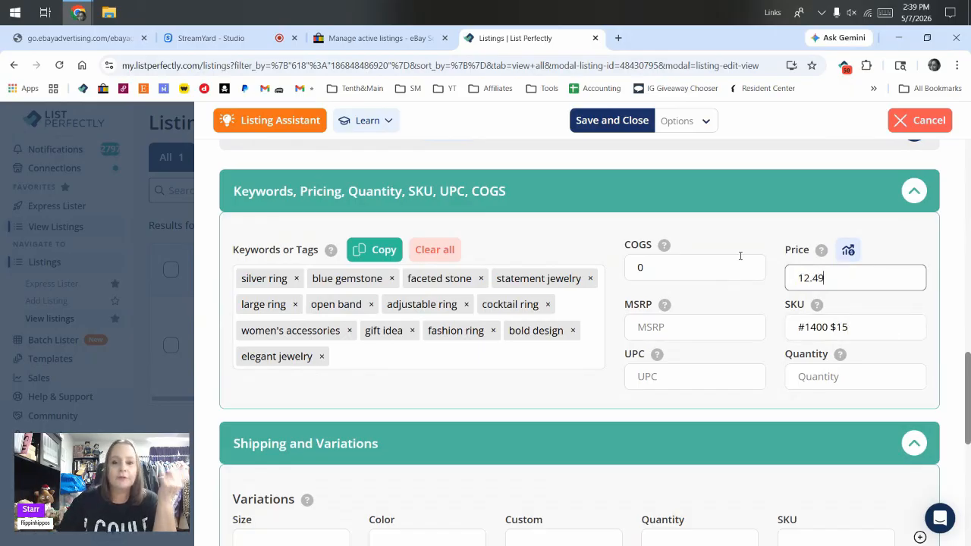
left_click(611, 120)
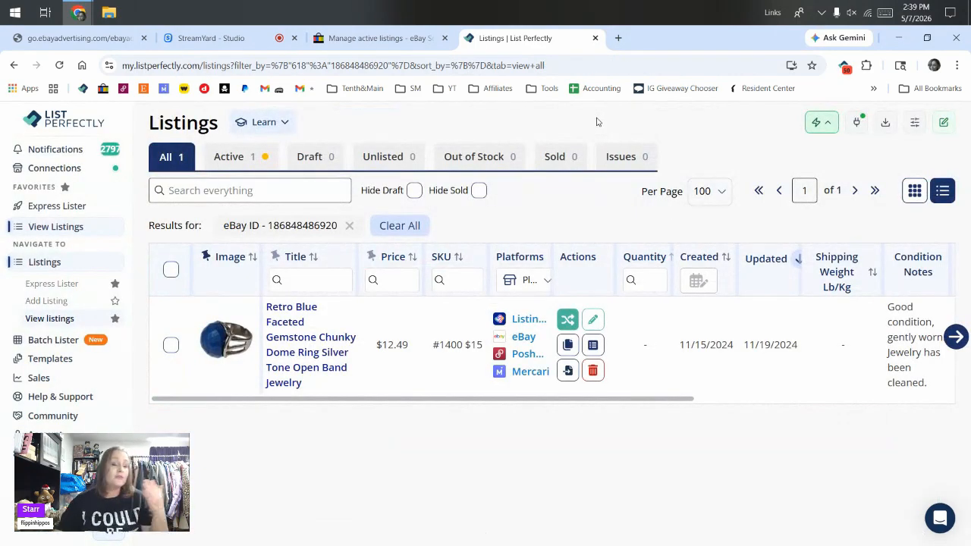
Switch to the eBay active listings, check the yellow ribbed knit top's List Perfectly record, look through the renewing items and close the extra record
left_click(379, 38)
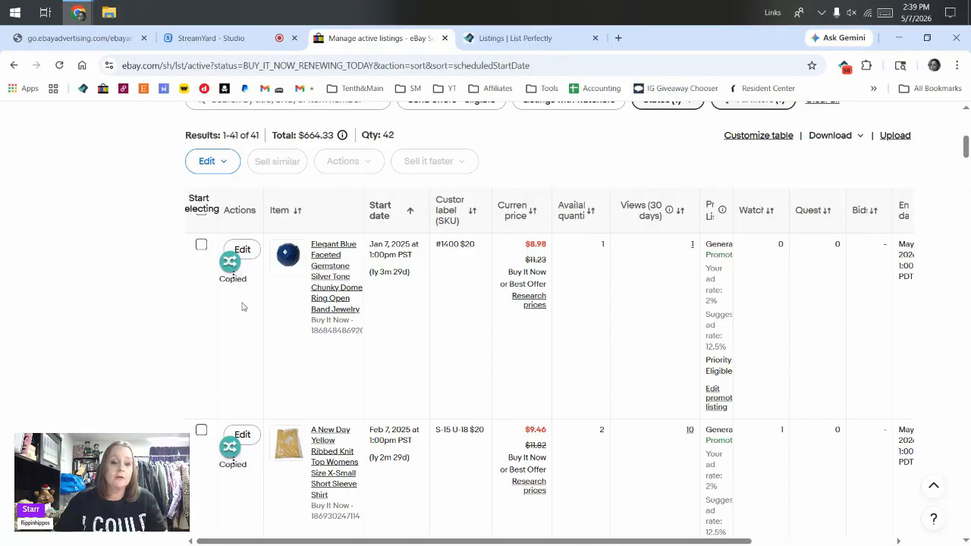
left_click(238, 455)
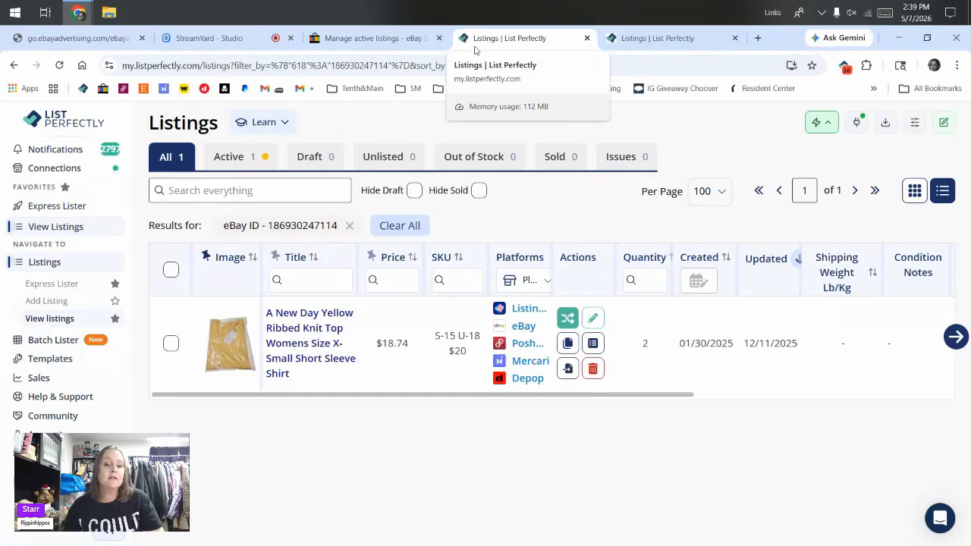
left_click(370, 38)
scroll(386, 258, "down", 9)
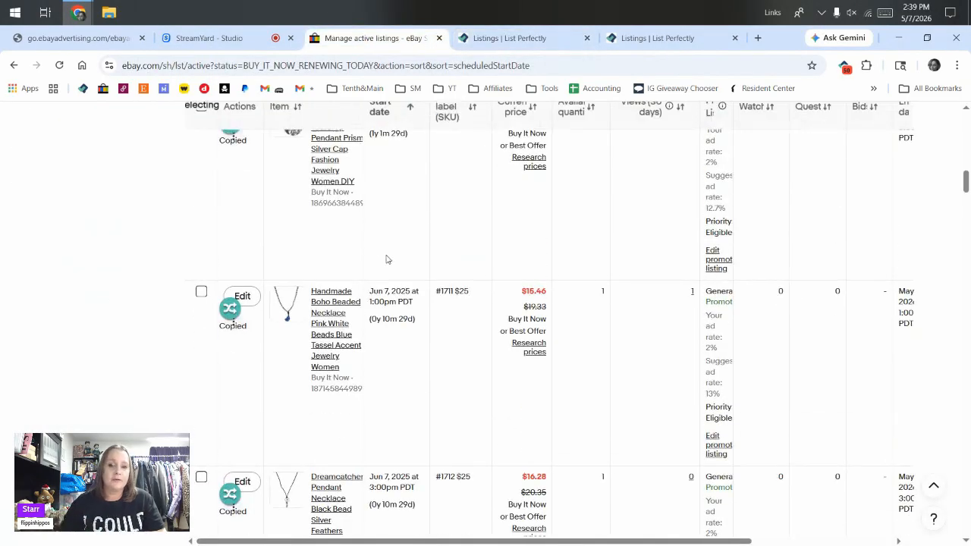
left_click(577, 38)
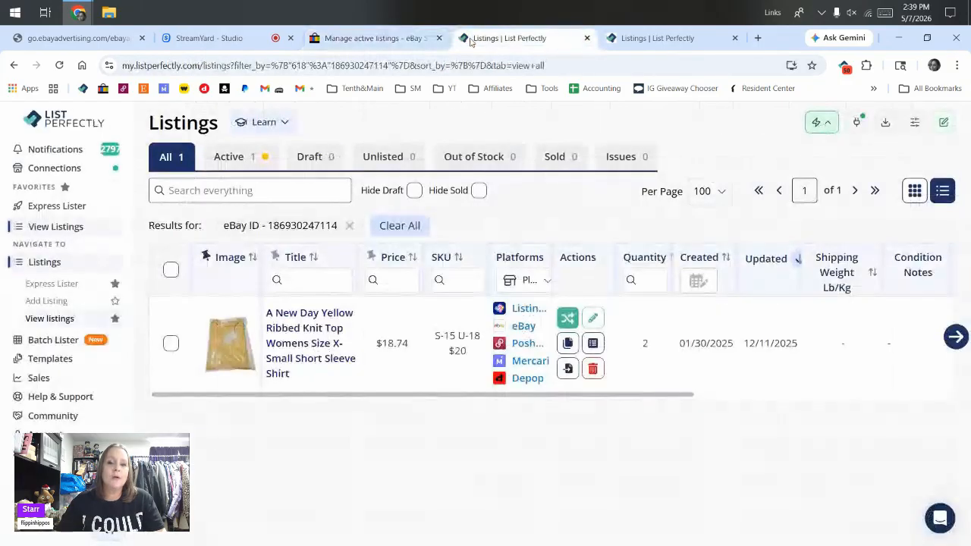
left_click(587, 38)
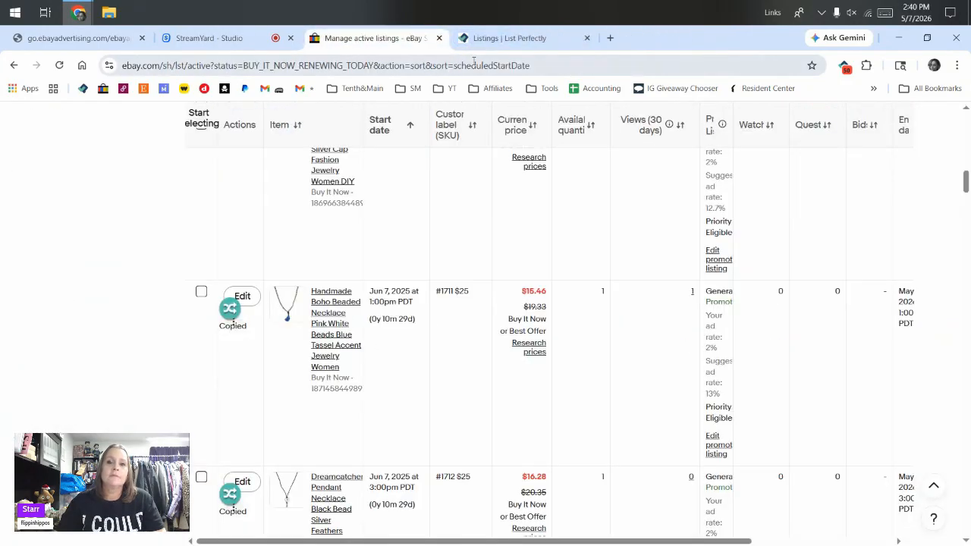
Switch to the full List Perfectly listings catalog and locate the retro blue gemstone ring
left_click(83, 90)
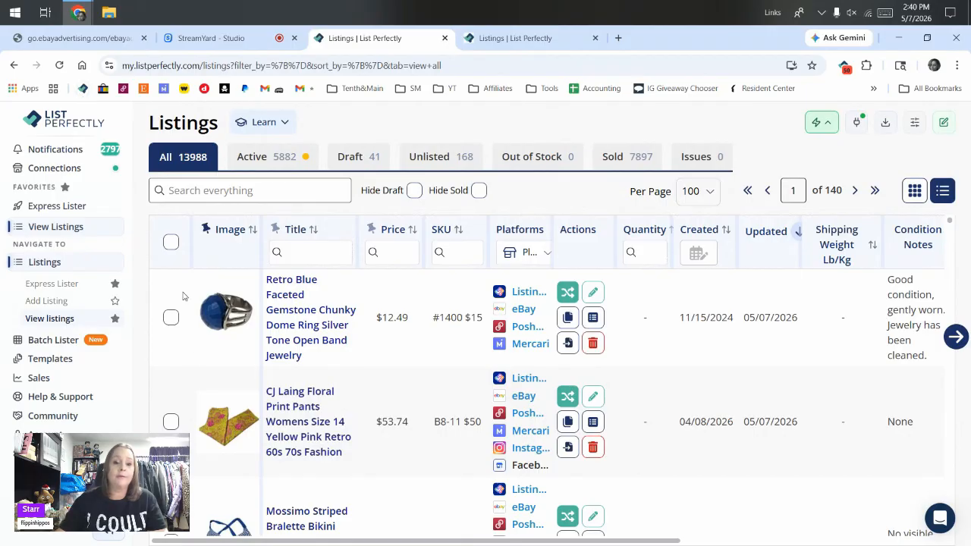
scroll(301, 281, "down", 1)
scroll(301, 282, "up", 2)
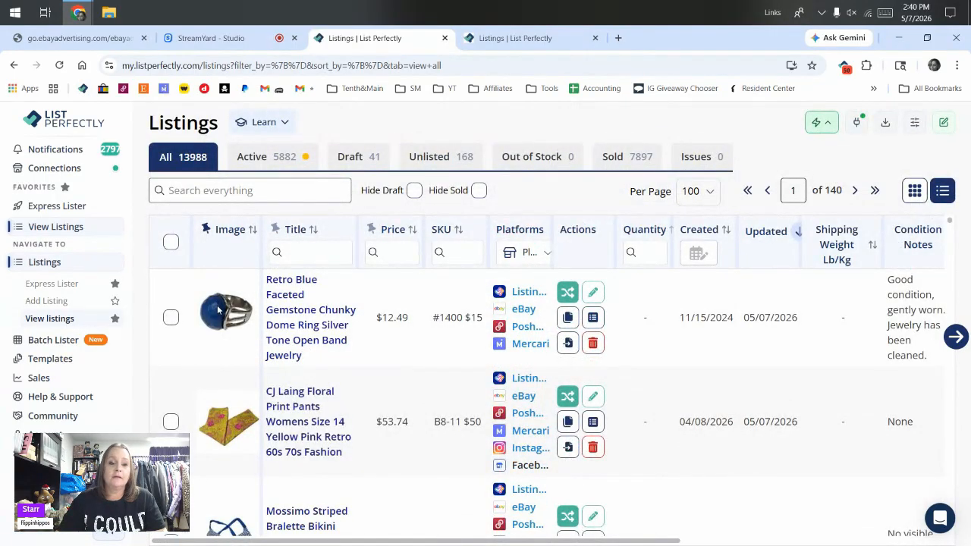
scroll(228, 464, "down", 2)
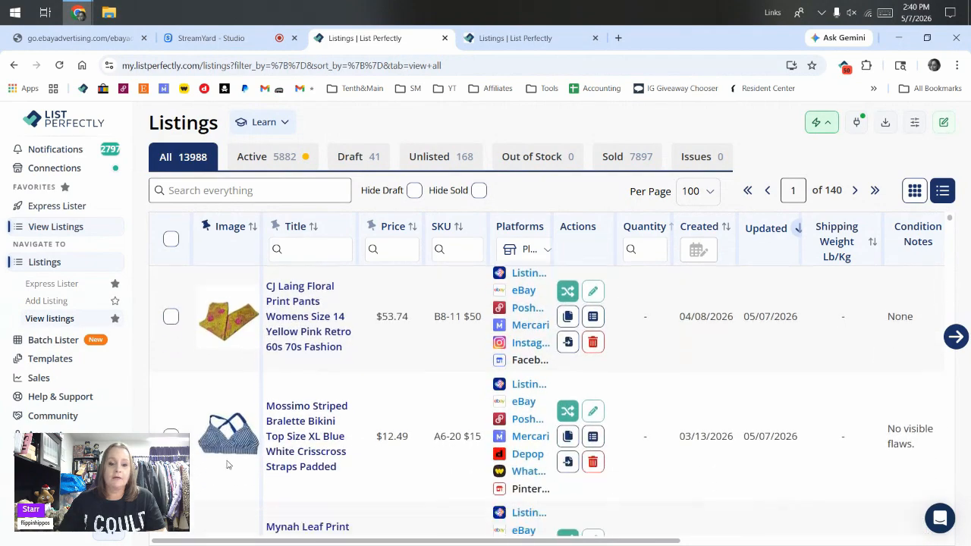
scroll(197, 394, "up", 2)
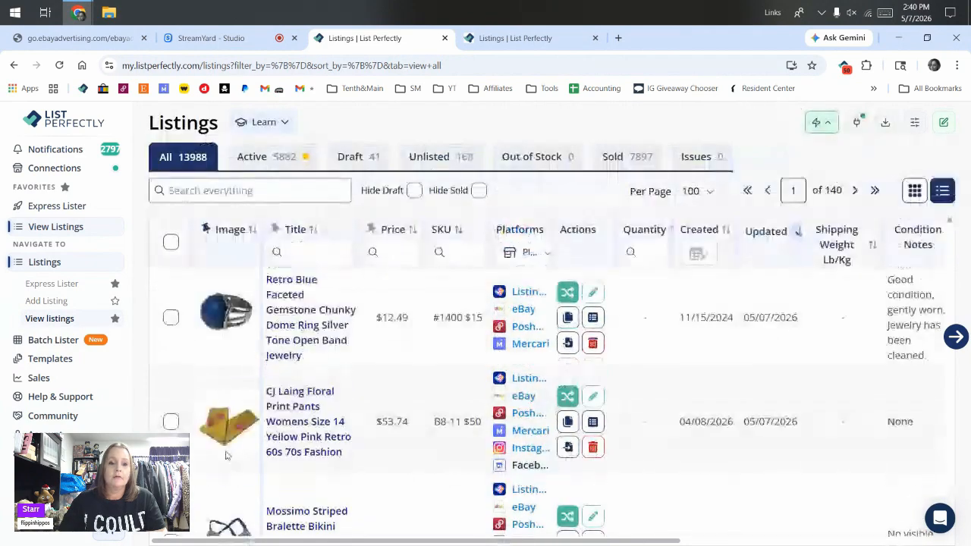
Delist and relist the retro blue gemstone ring on eBay, confirming that the existing listing be ended
left_click(173, 319)
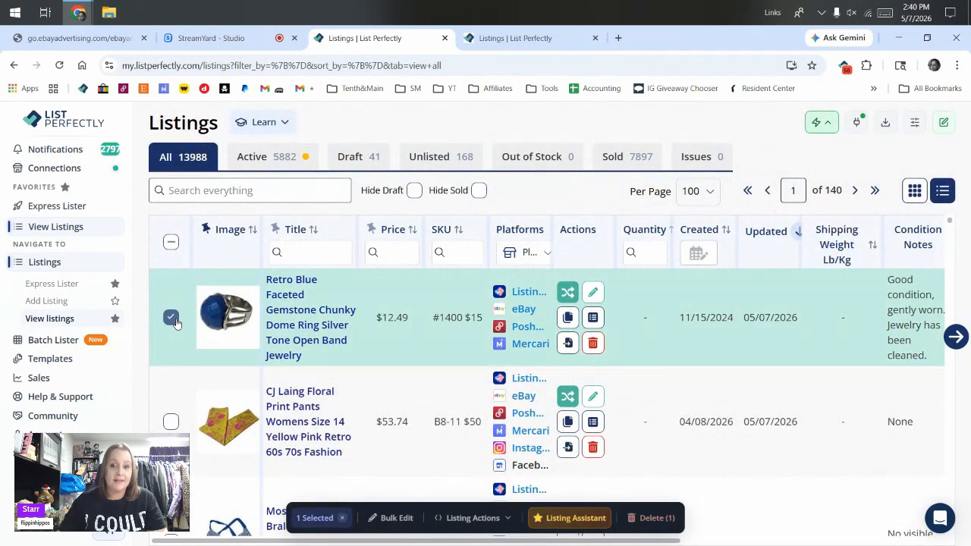
left_click(574, 296)
left_click(363, 282)
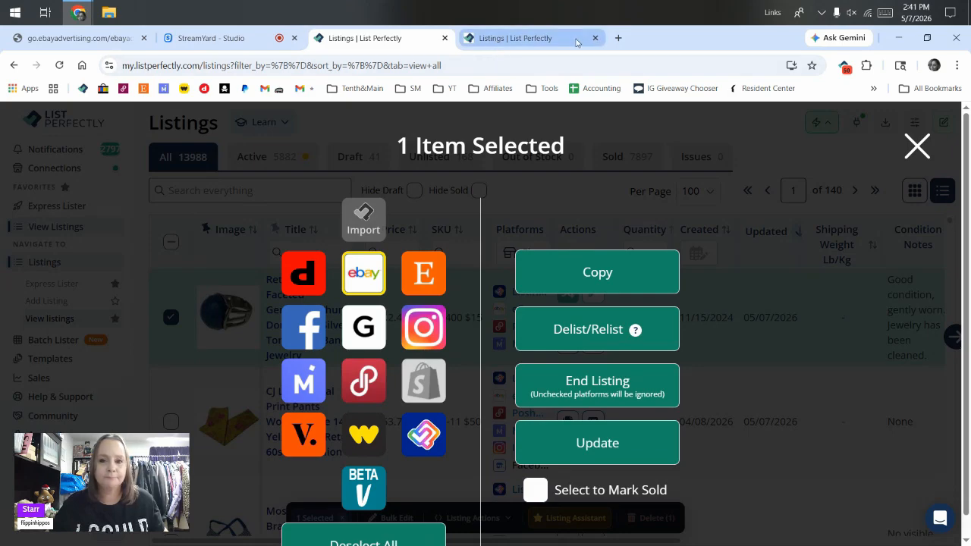
left_click(595, 38)
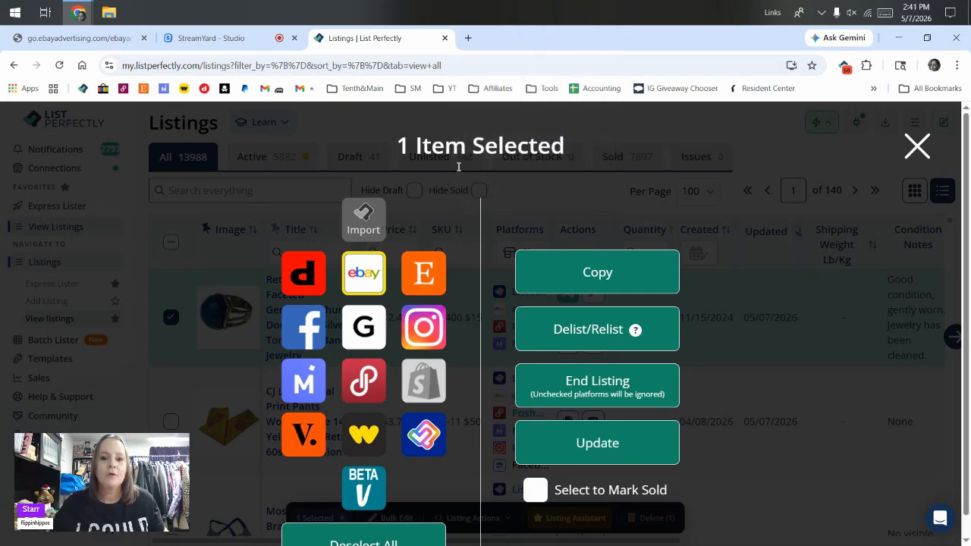
left_click(594, 341)
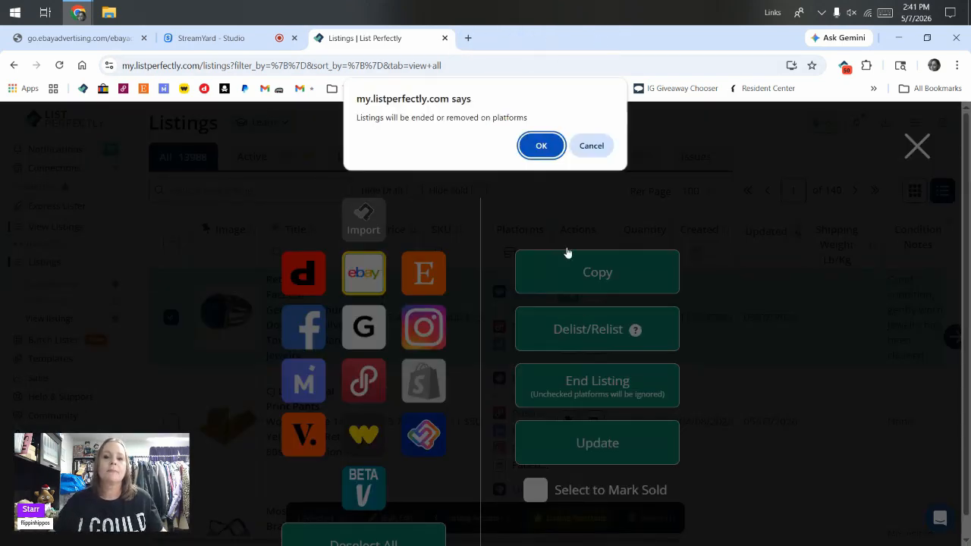
left_click(543, 146)
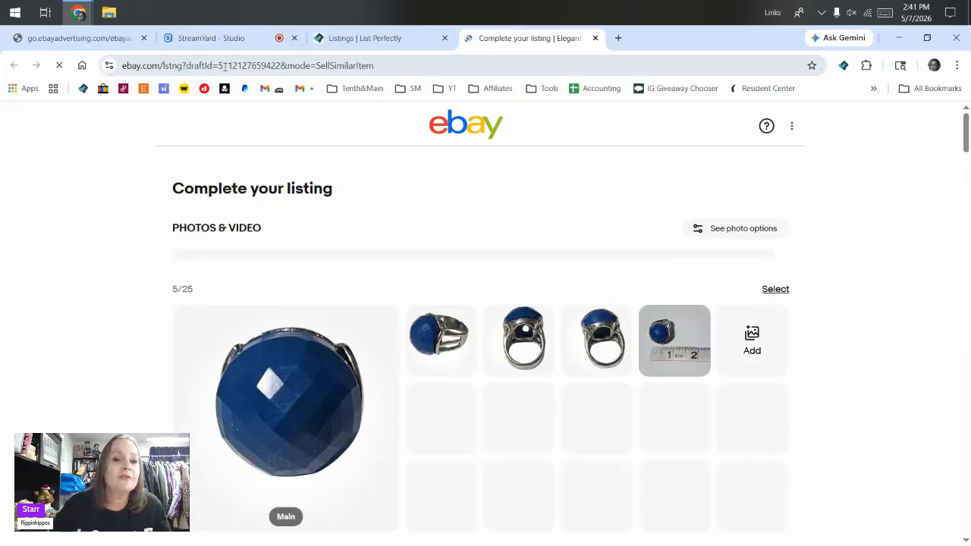
Accept Pre-owned as the item condition in the new eBay listing form and review the title and custom label
left_click_drag(316, 65, 377, 60)
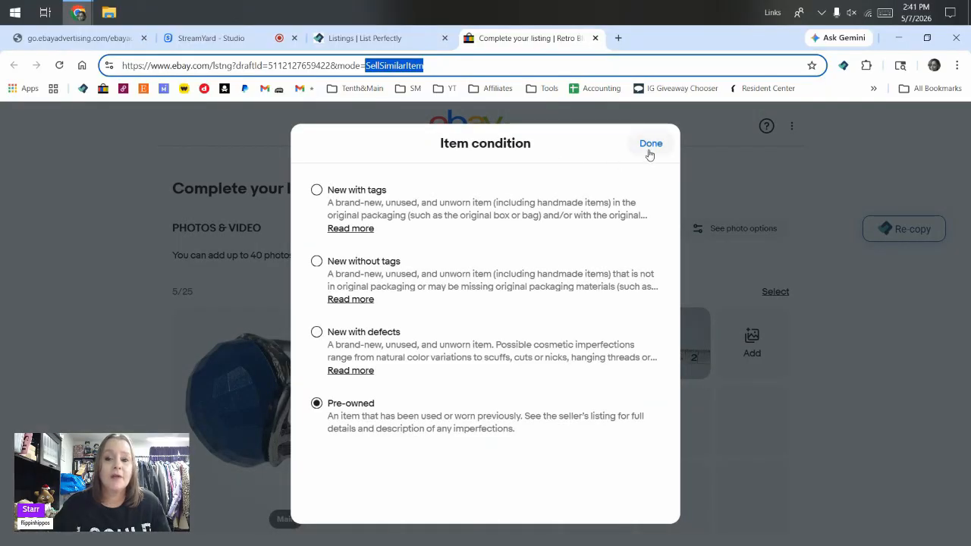
left_click(651, 144)
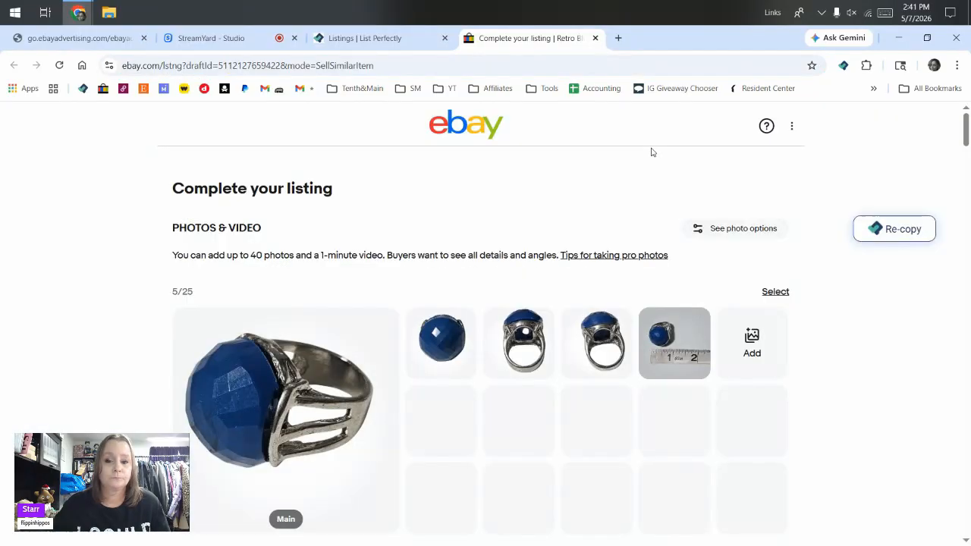
scroll(531, 241, "down", 5)
scroll(531, 241, "down", 1)
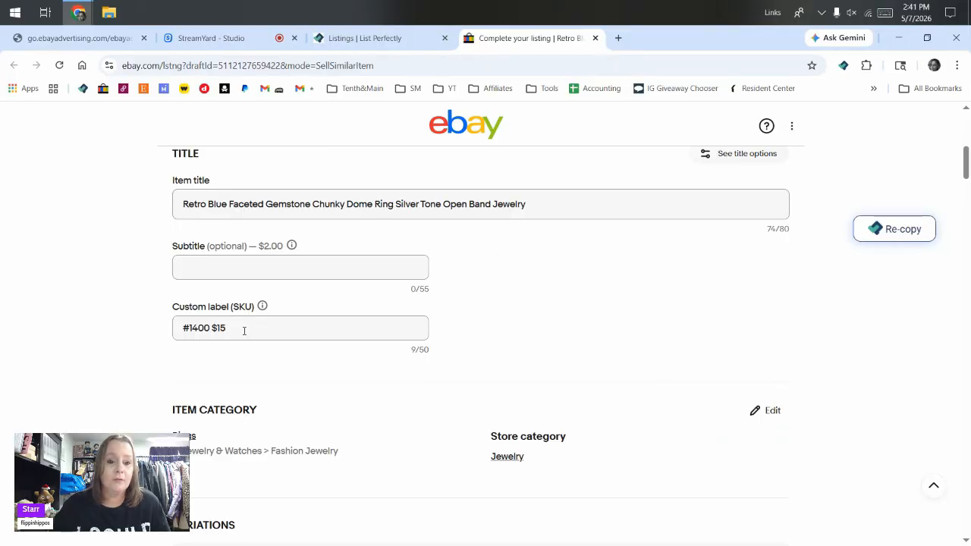
Review the ring's store category, item specifics, selected themes and description in the eBay listing form
scroll(304, 334, "down", 4)
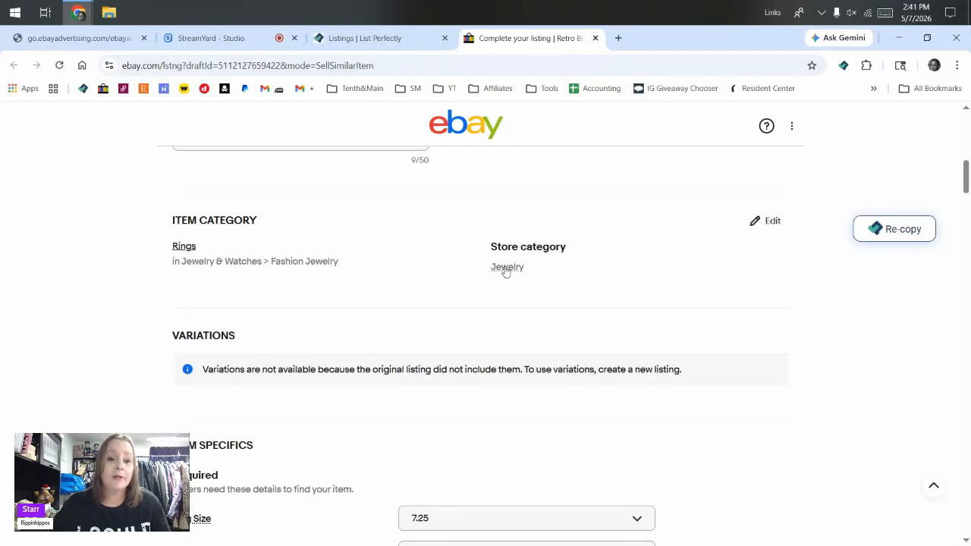
scroll(207, 267, "down", 1)
scroll(207, 267, "down", 3)
scroll(386, 304, "down", 11)
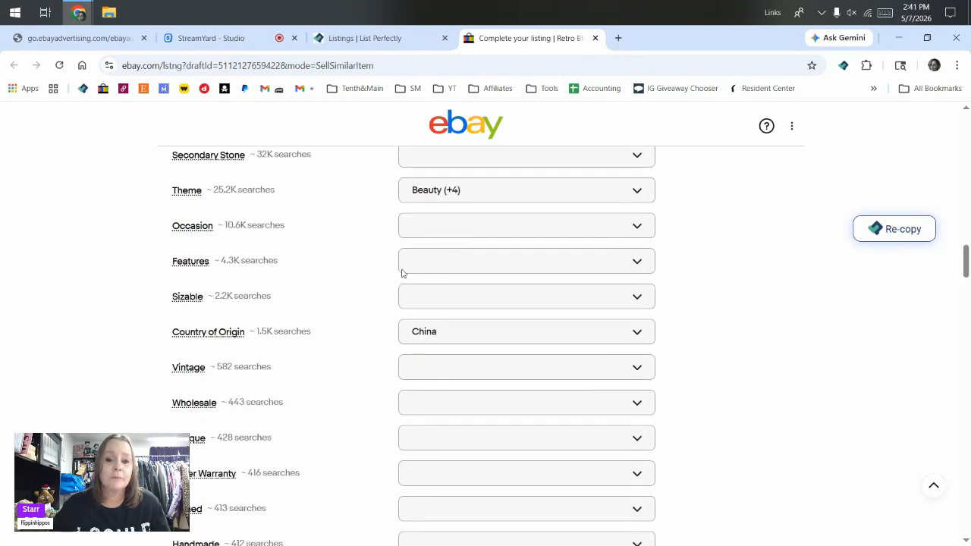
left_click(475, 195)
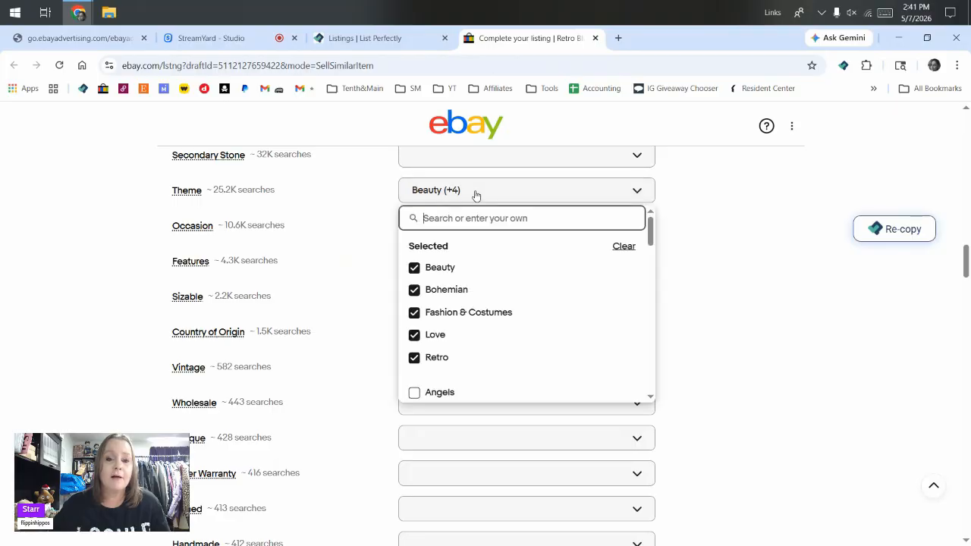
left_click(353, 258)
scroll(356, 265, "down", 8)
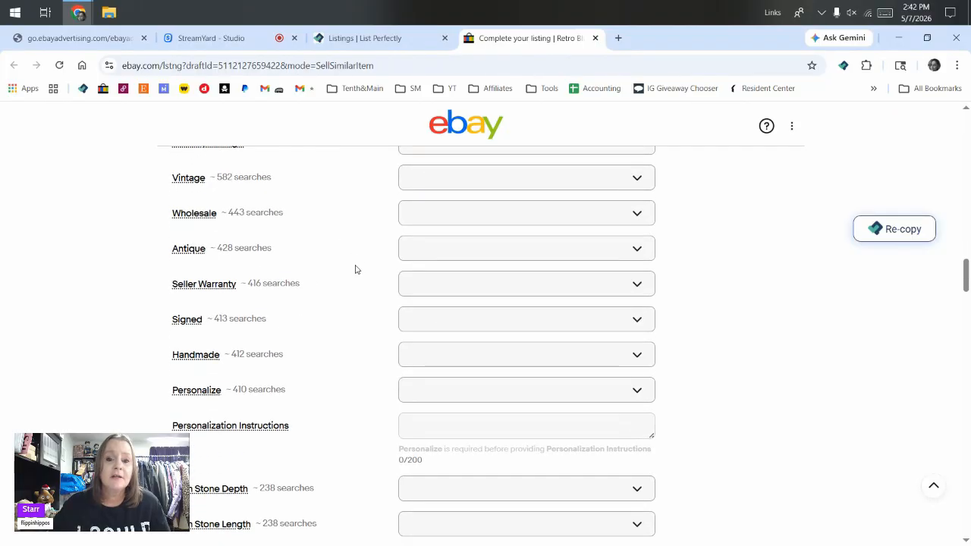
scroll(356, 269, "down", 15)
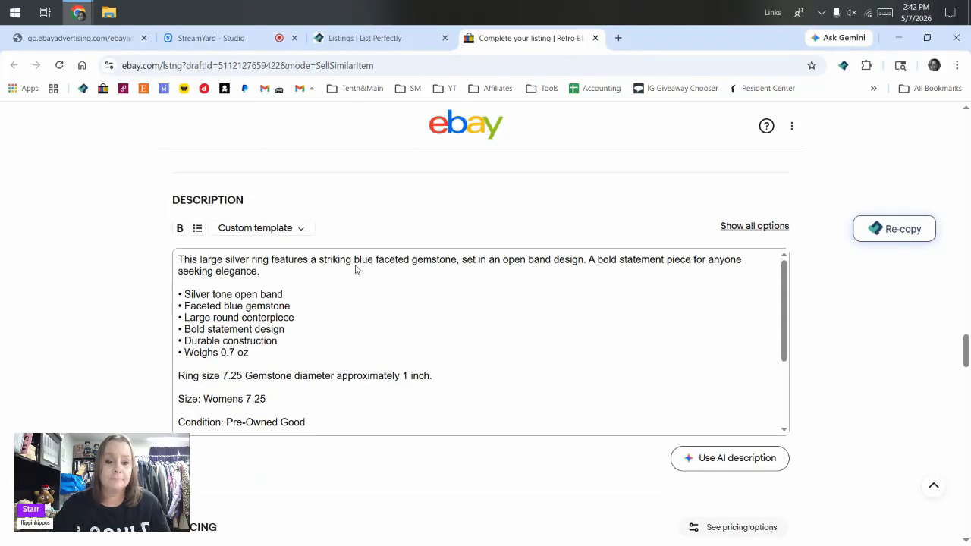
Check the shipping and preference settings, publish the ring on eBay and close its listing page
scroll(355, 270, "down", 5)
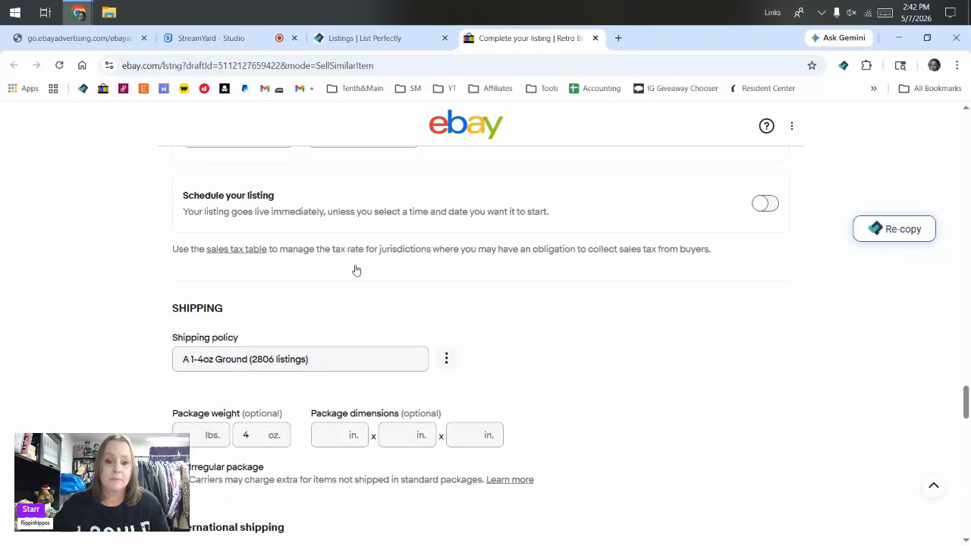
scroll(356, 269, "down", 14)
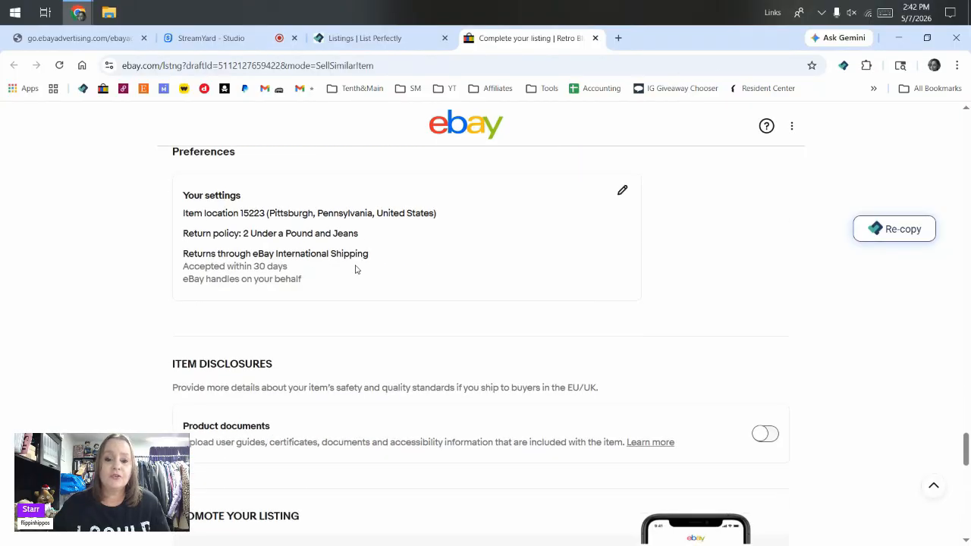
scroll(356, 270, "down", 4)
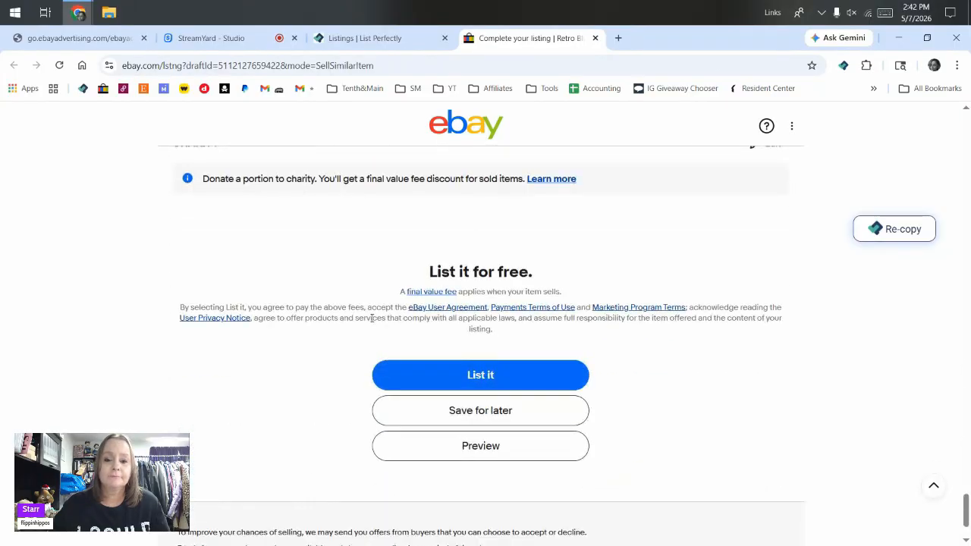
left_click(490, 374)
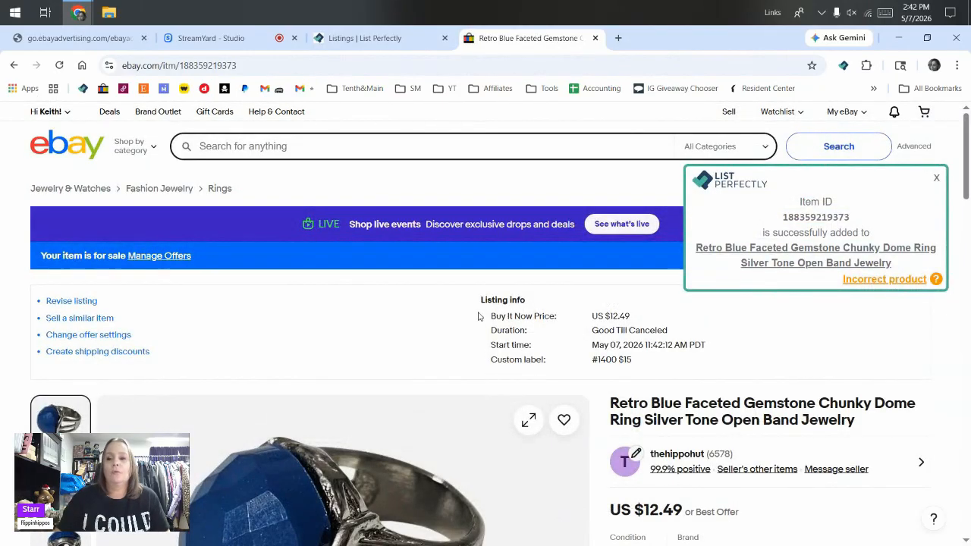
left_click(596, 38)
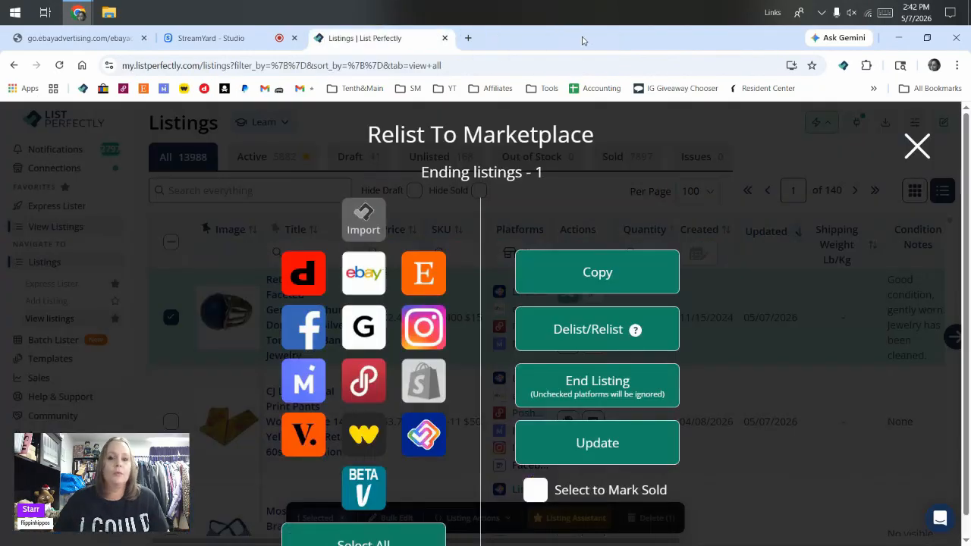
Delist and relist the ring on Poshmark and Mercari, confirming the relisting
left_click(355, 389)
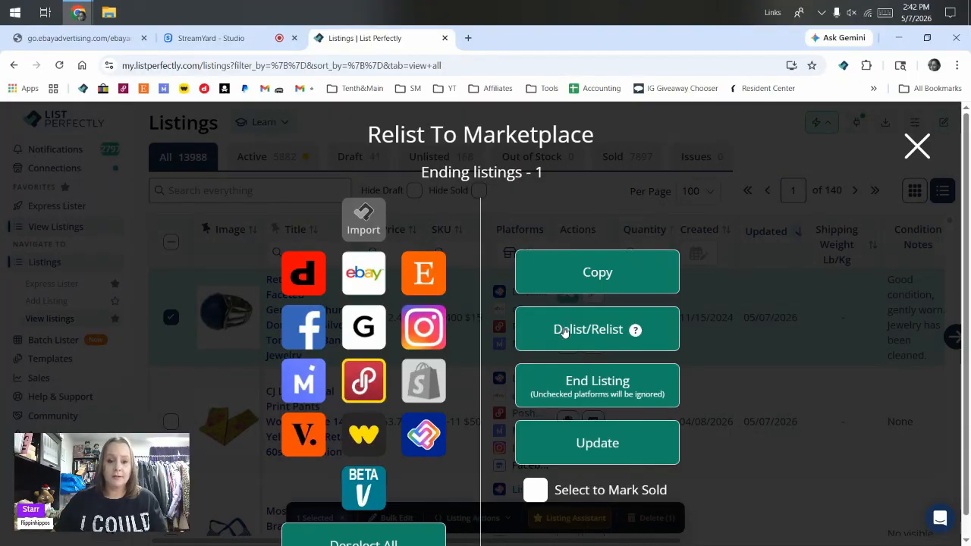
left_click(315, 379)
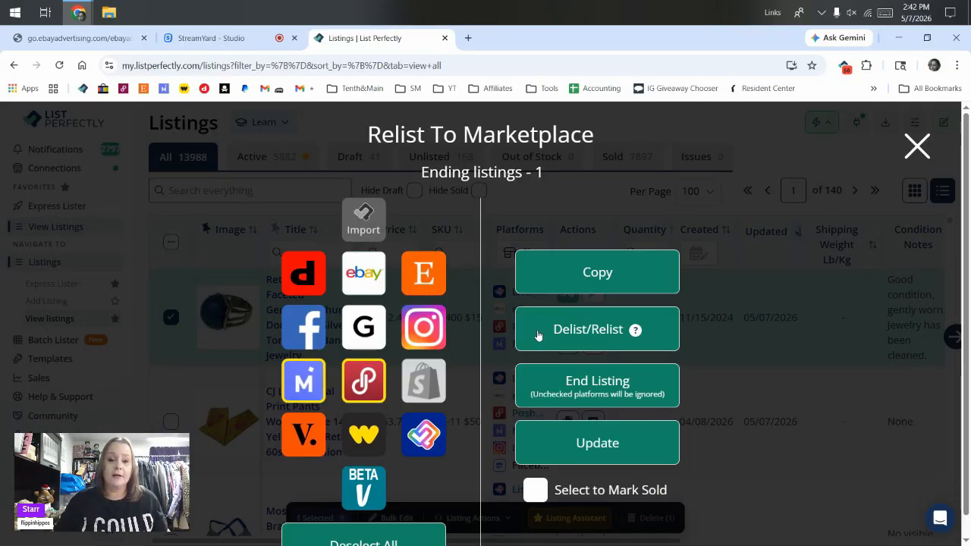
left_click(538, 333)
left_click(542, 145)
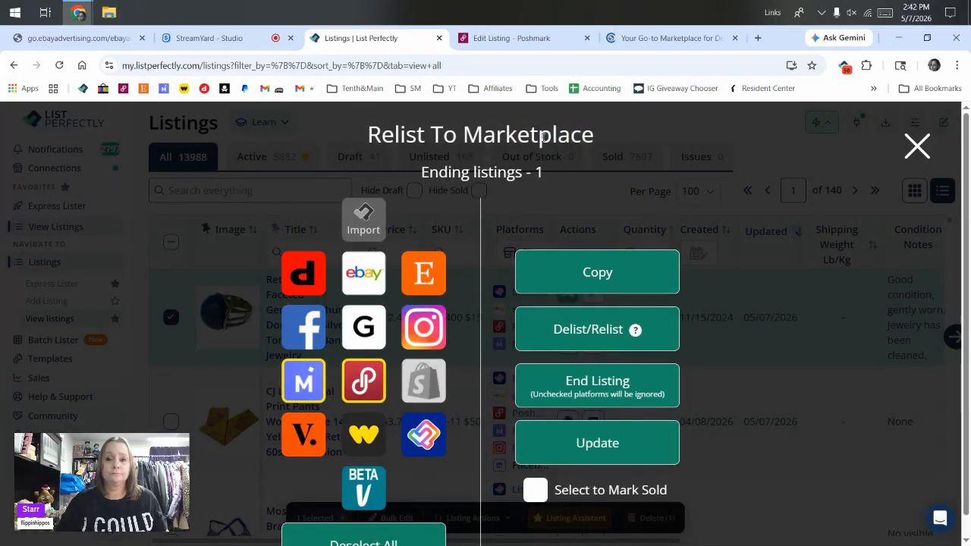
Switch to the Poshmark listing form, dismiss the List Perfectly notices and accept the listing price of 12
left_click(497, 39)
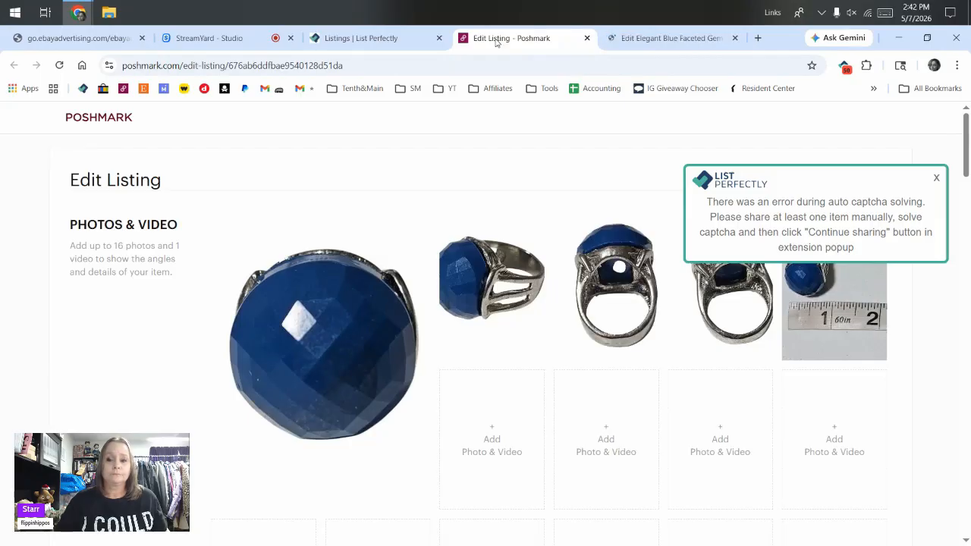
left_click(937, 179)
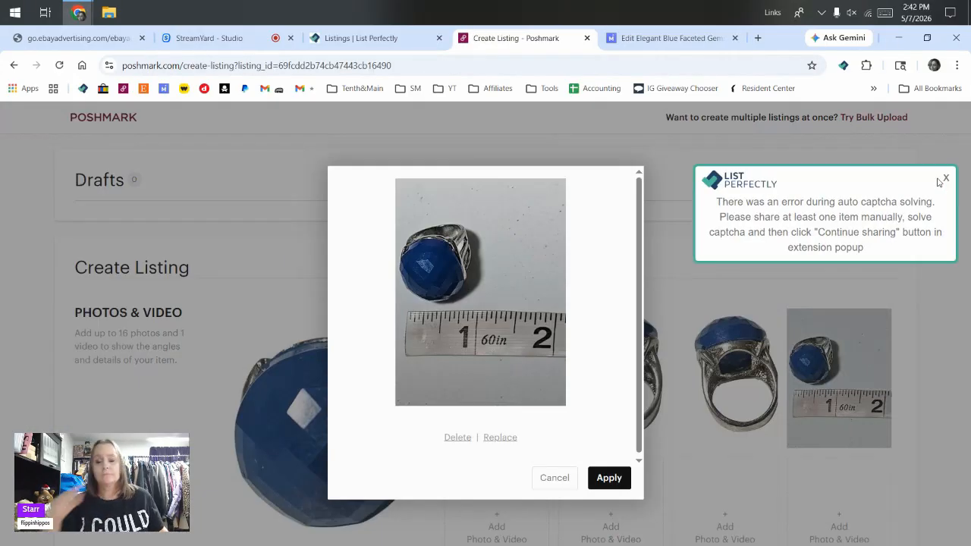
left_click(946, 178)
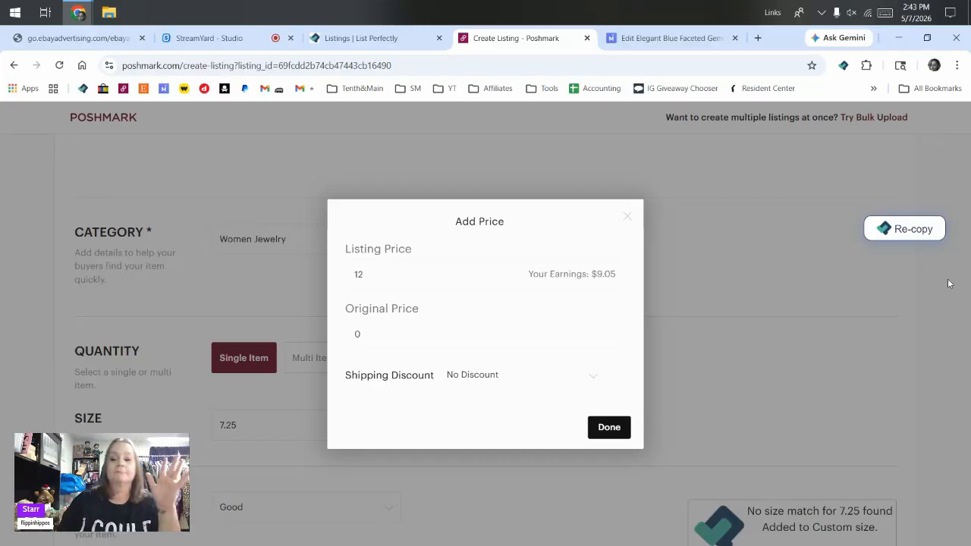
left_click(609, 428)
Review the Poshmark form's photos, brand, color, style tags, price and SKU
scroll(405, 346, "up", 3)
scroll(405, 345, "up", 12)
scroll(407, 346, "down", 3)
scroll(408, 346, "down", 15)
scroll(407, 346, "down", 3)
scroll(409, 340, "up", 3)
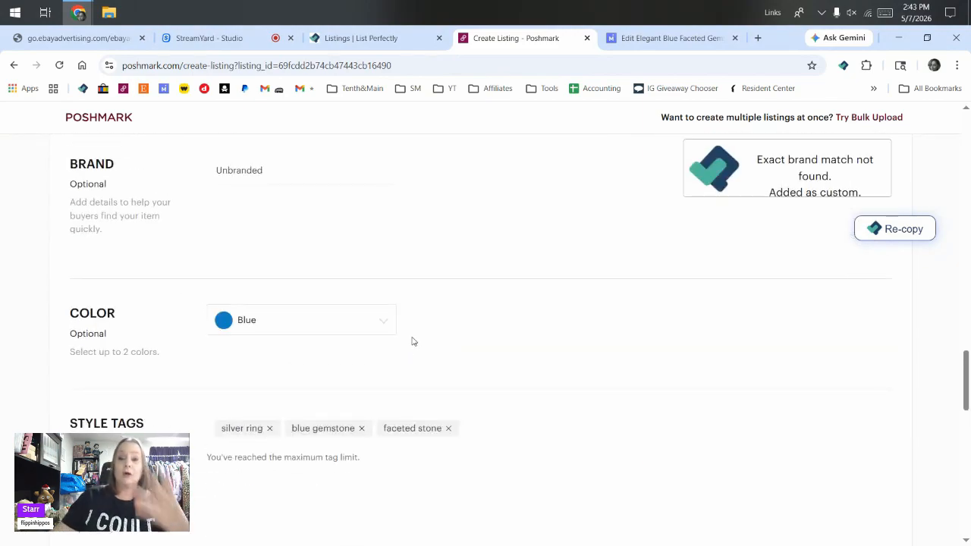
scroll(412, 341, "down", 9)
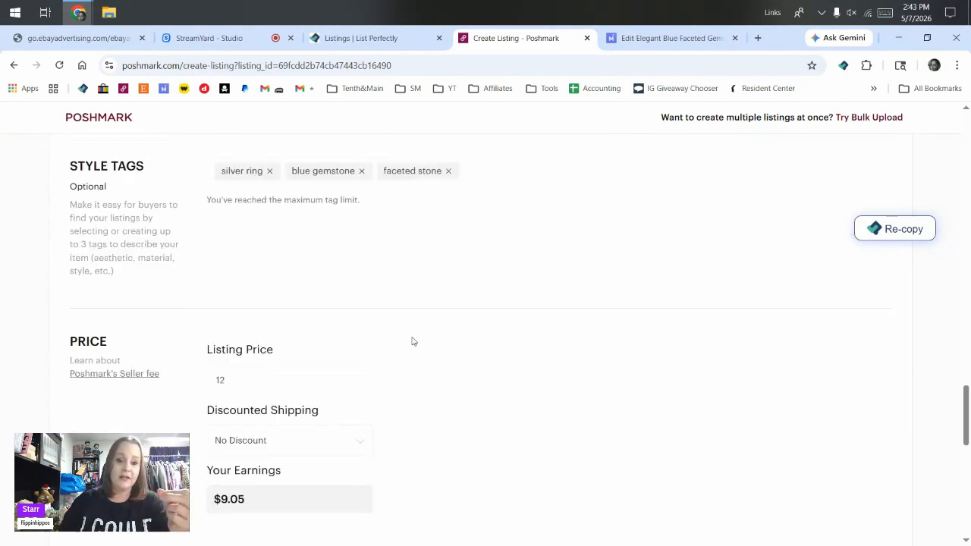
scroll(412, 341, "down", 2)
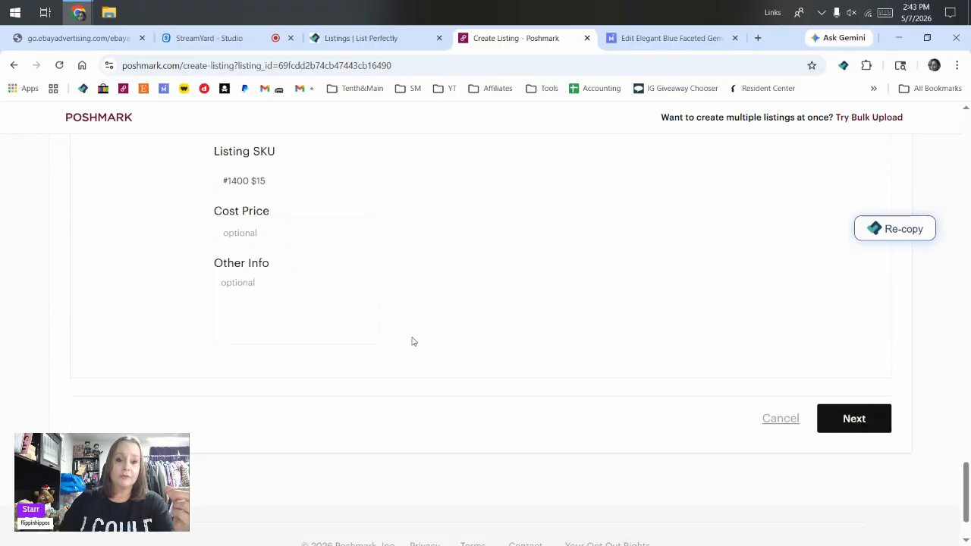
Publish the ring on Poshmark, choosing to replace the original listing that is over 60 days old
left_click(858, 419)
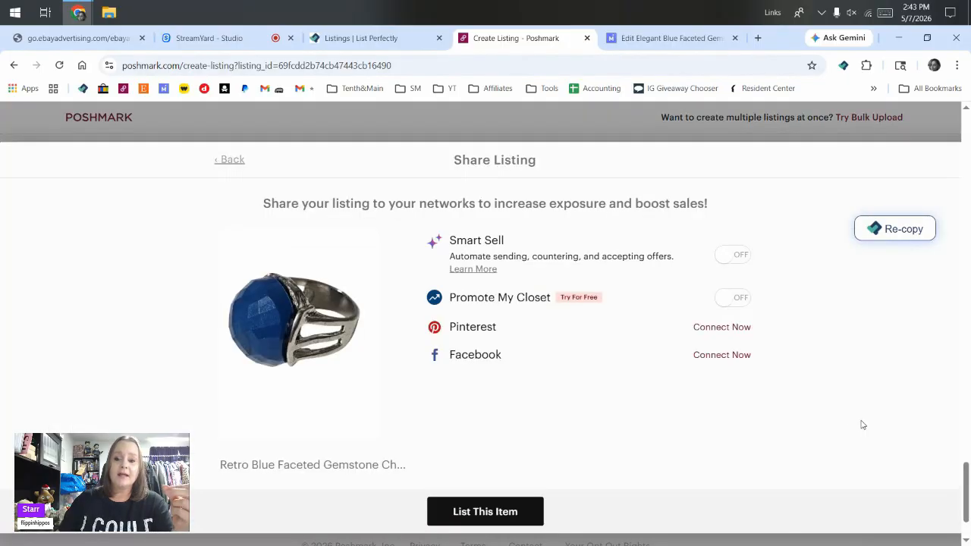
left_click(521, 508)
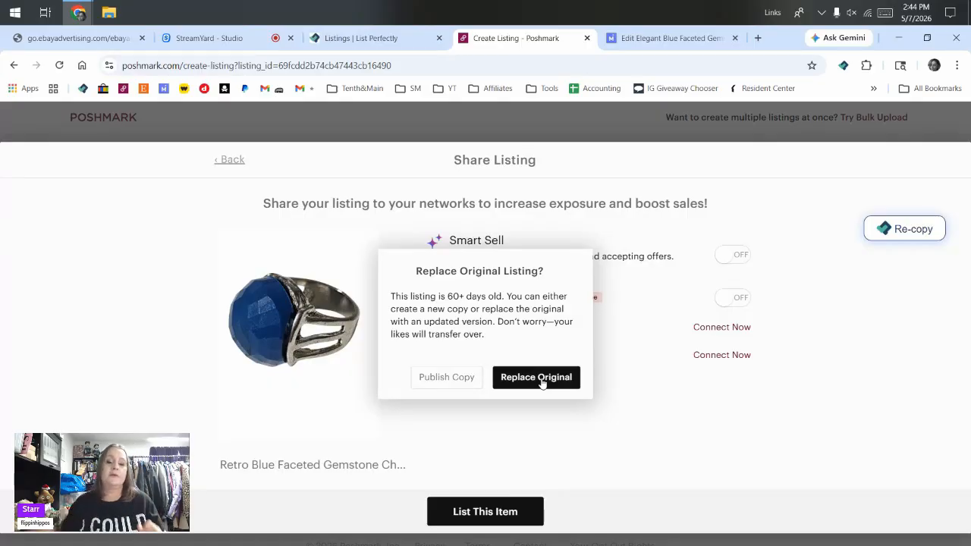
left_click_drag(391, 298, 507, 298)
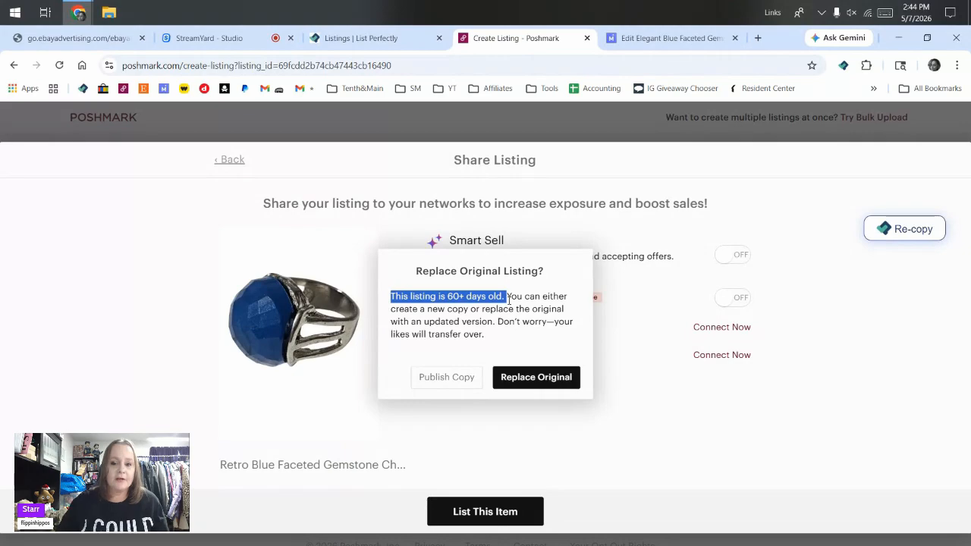
left_click(524, 375)
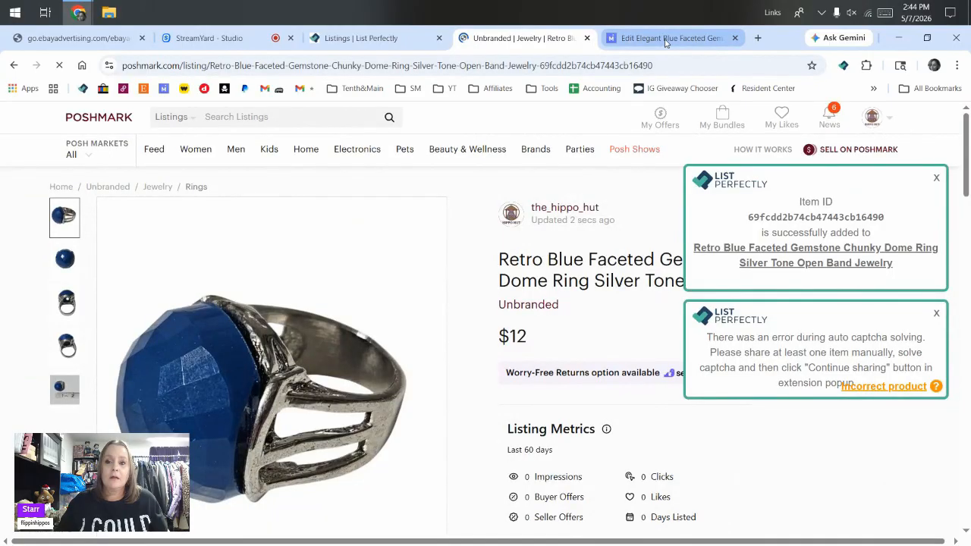
Switch to the Mercari listing form, set the ring's price to $15 and publish the new listing
left_click(665, 39)
scroll(159, 322, "down", 5)
left_click(139, 324)
scroll(282, 245, "down", 6)
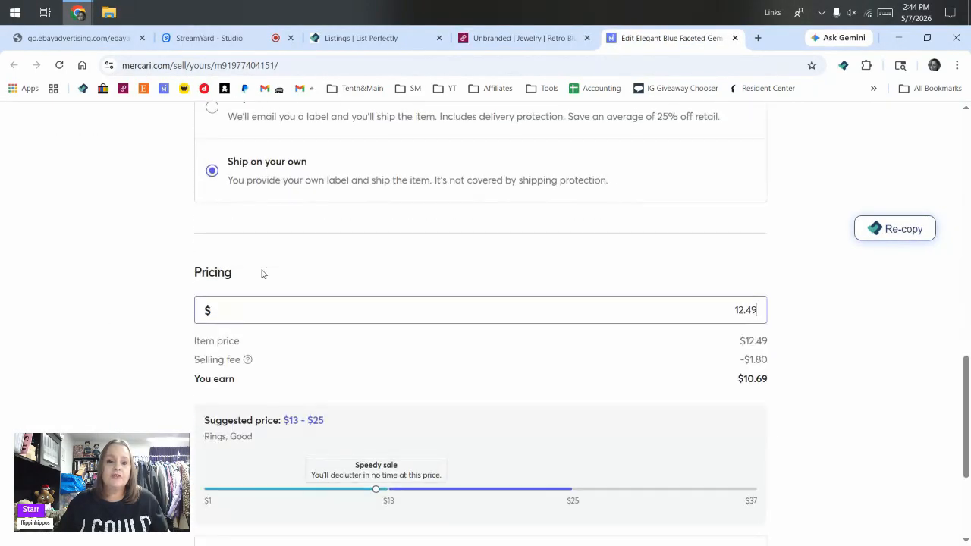
left_click_drag(721, 312, 794, 310)
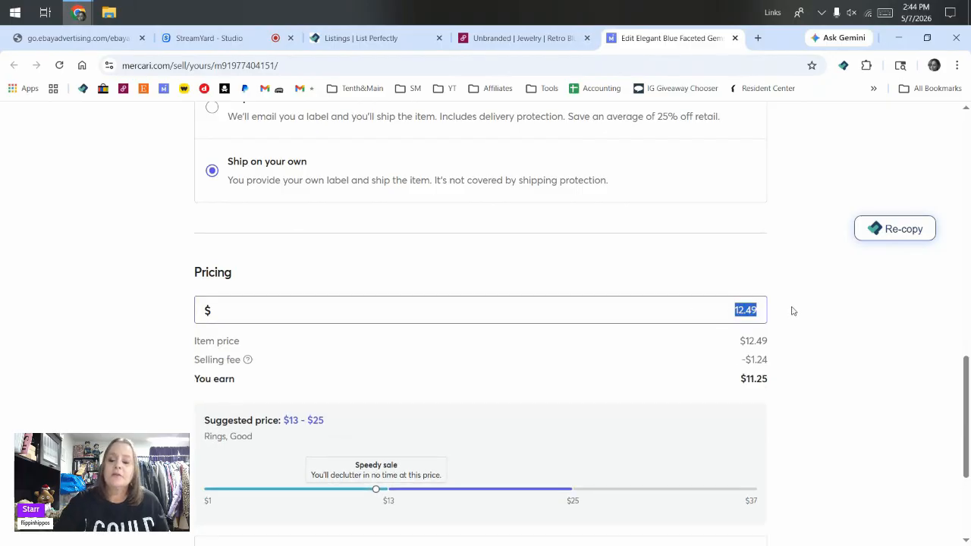
type("15")
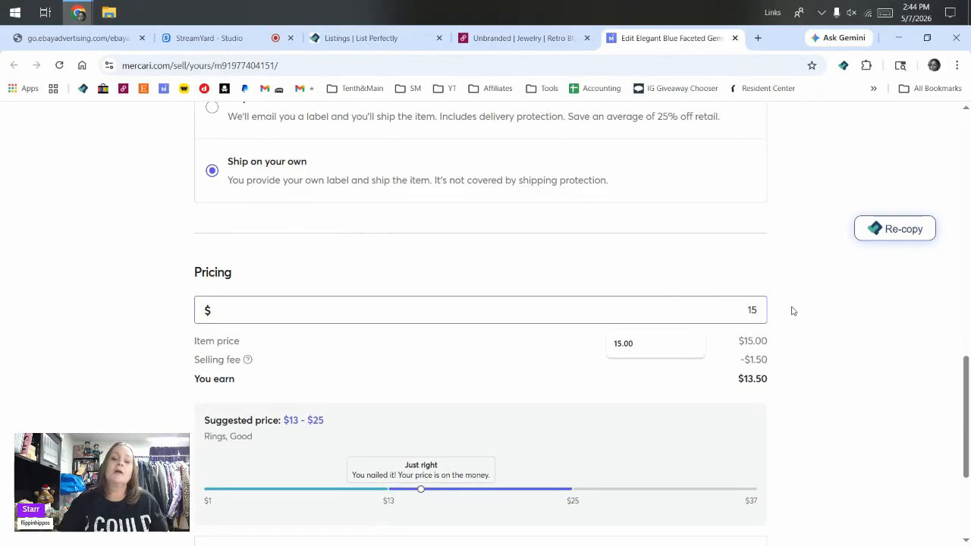
scroll(713, 447, "down", 3)
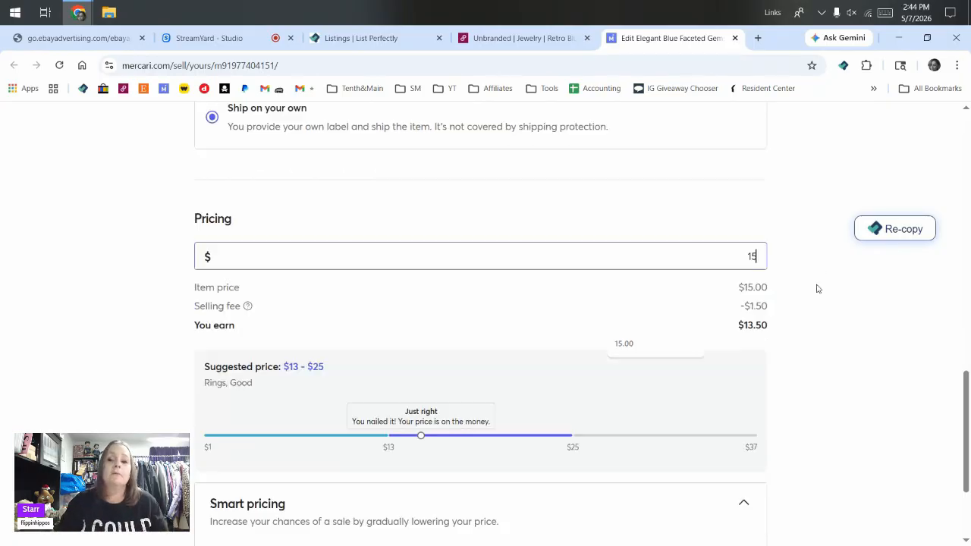
left_click(708, 484)
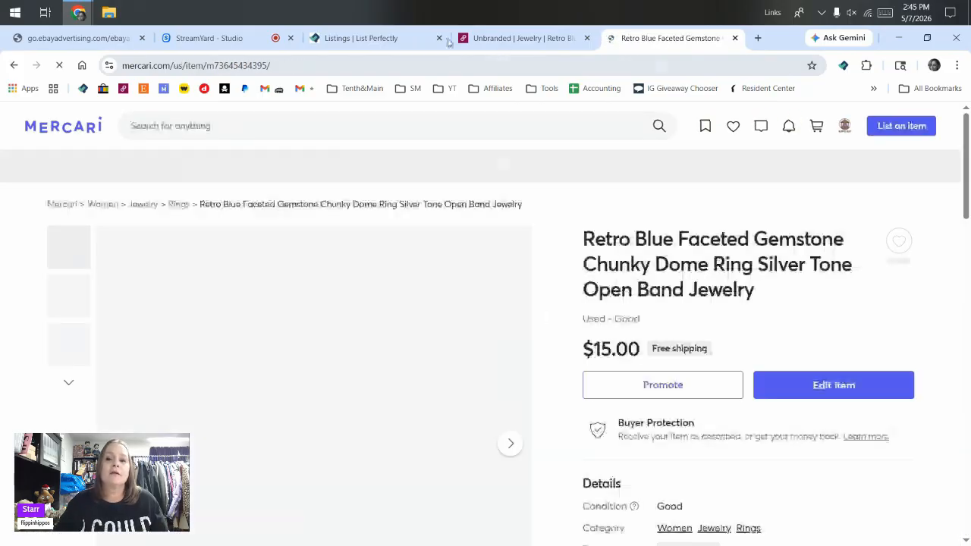
View the Etsy update options for the ring in List Perfectly and close the relist window without updating
left_click(330, 38)
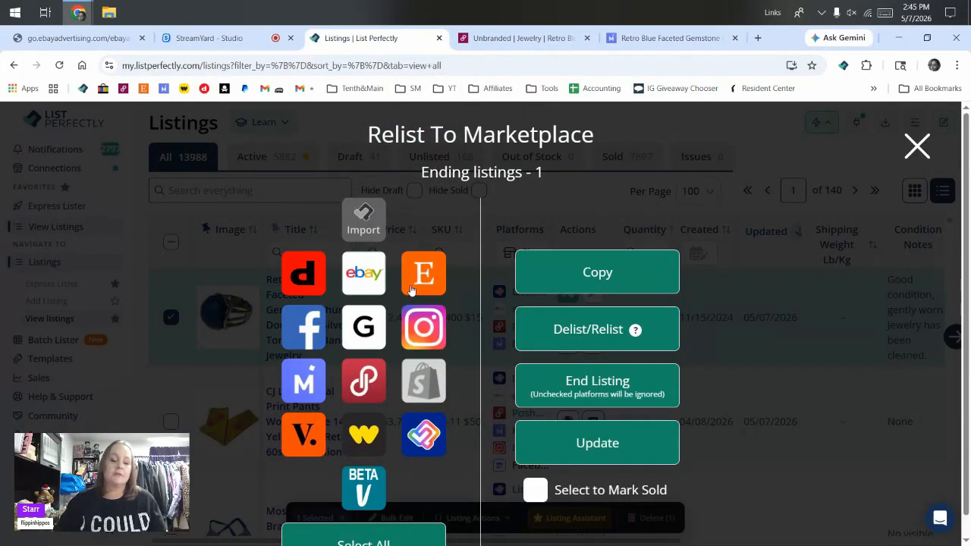
left_click(419, 283)
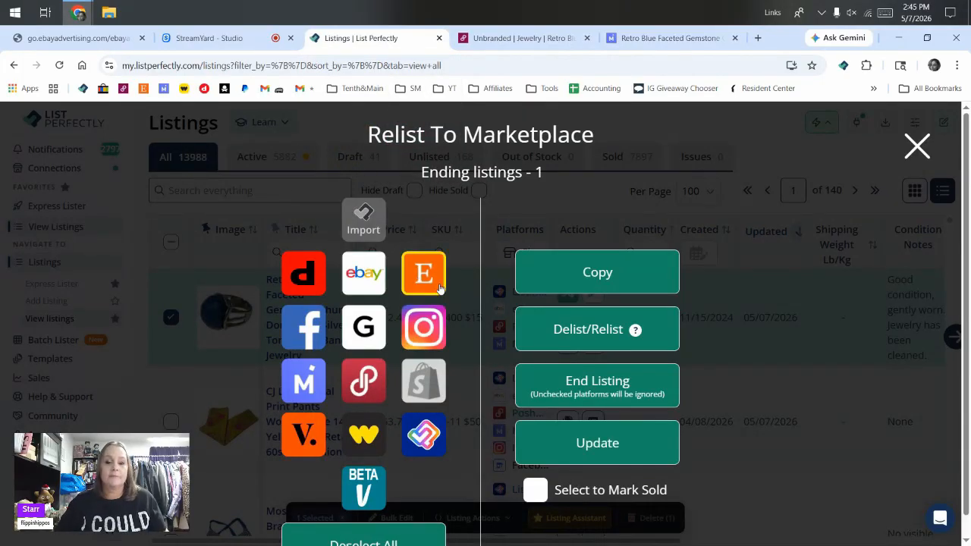
left_click(581, 443)
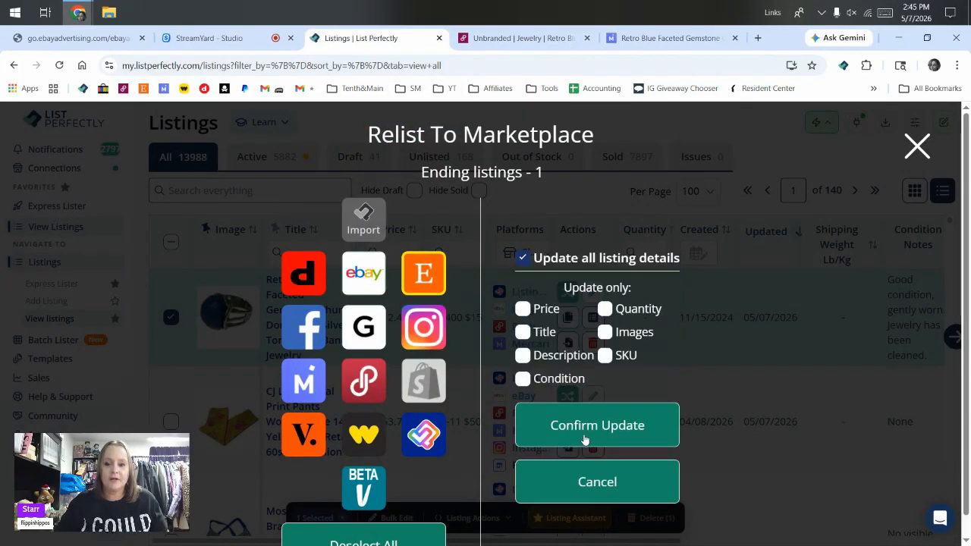
left_click(916, 146)
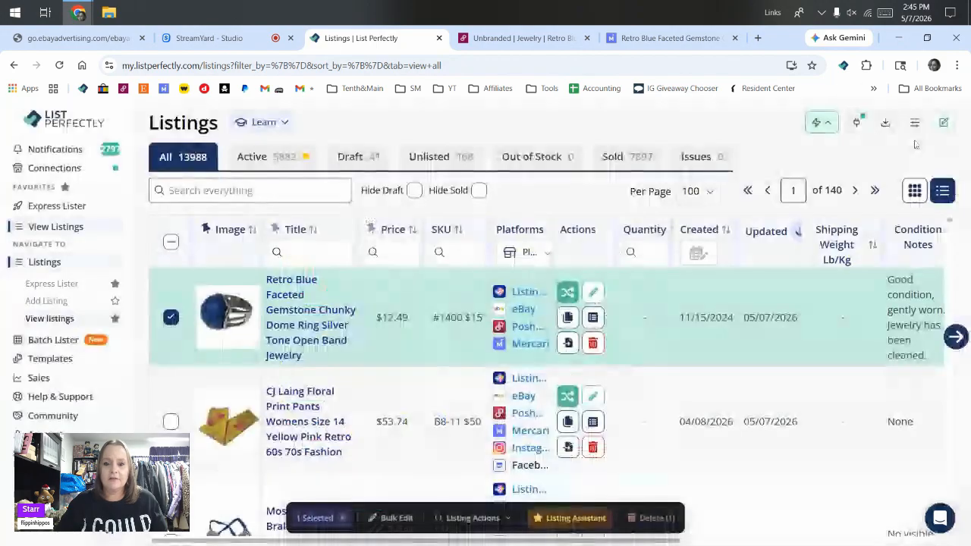
Reopen the ring's update options, close the Mercari page and select only eBay as the marketplace to update
left_click(563, 293)
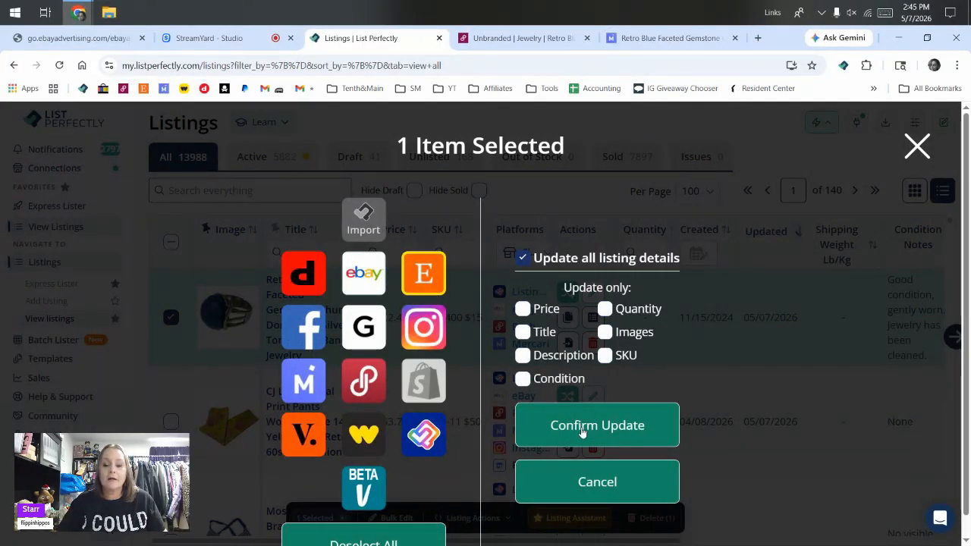
middle_click(659, 42)
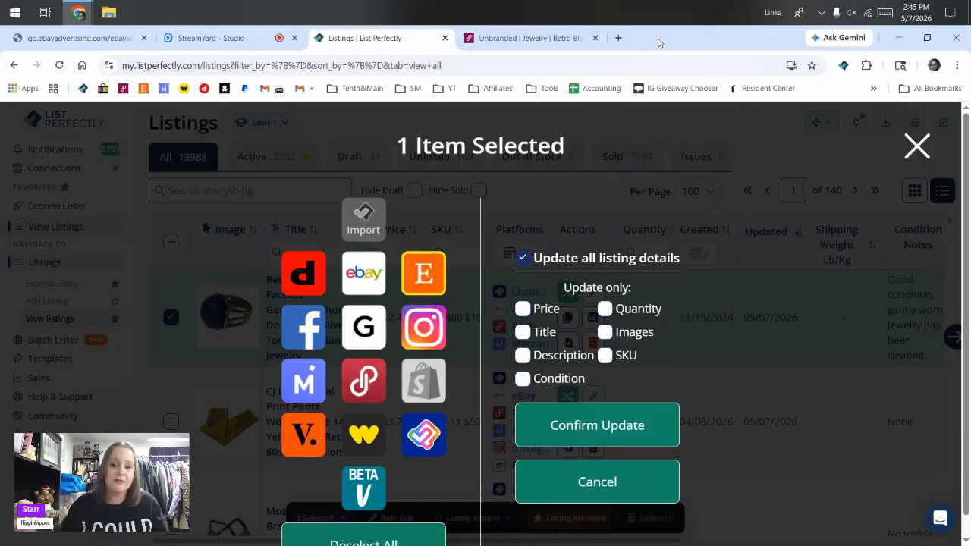
left_click(425, 346)
left_click(351, 331)
left_click(374, 281)
left_click(304, 277)
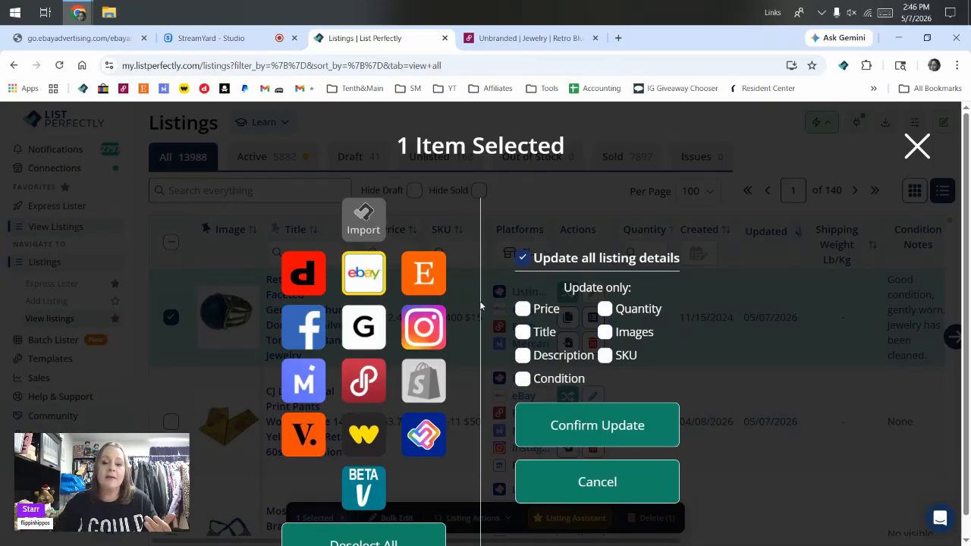
Try the separate SKU, title, price and description update options, reselect all listing details and close without updating
left_click(604, 358)
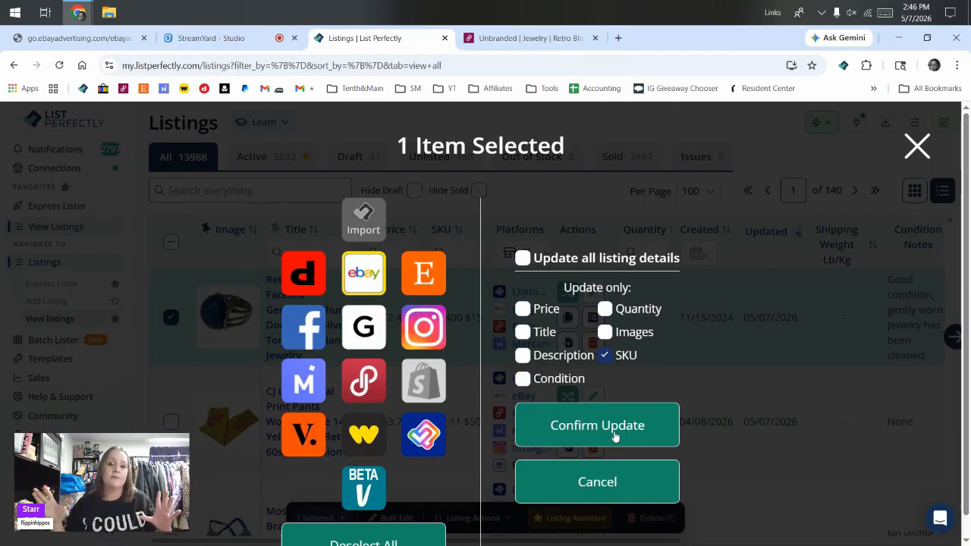
left_click(523, 333)
left_click(523, 309)
left_click(523, 355)
left_click(523, 309)
left_click(523, 332)
left_click(522, 259)
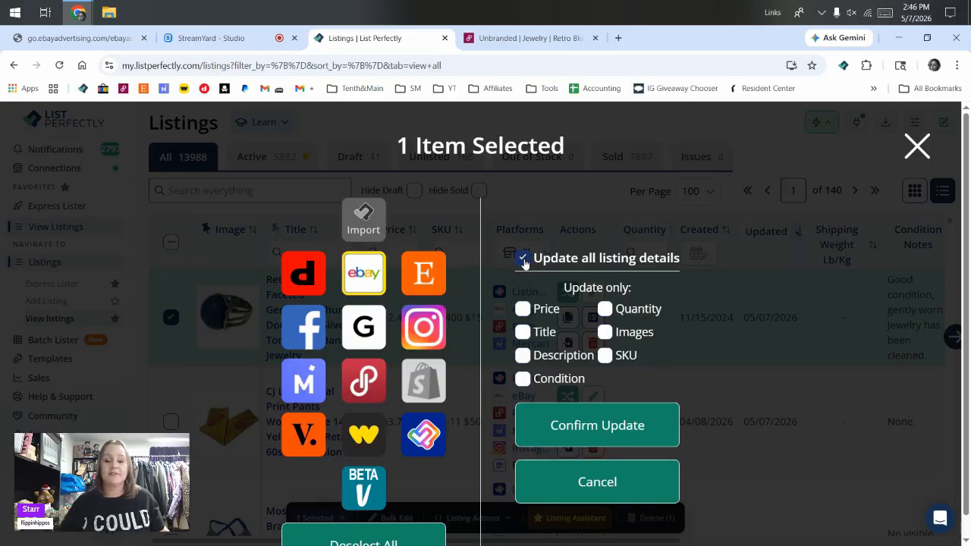
left_click(918, 147)
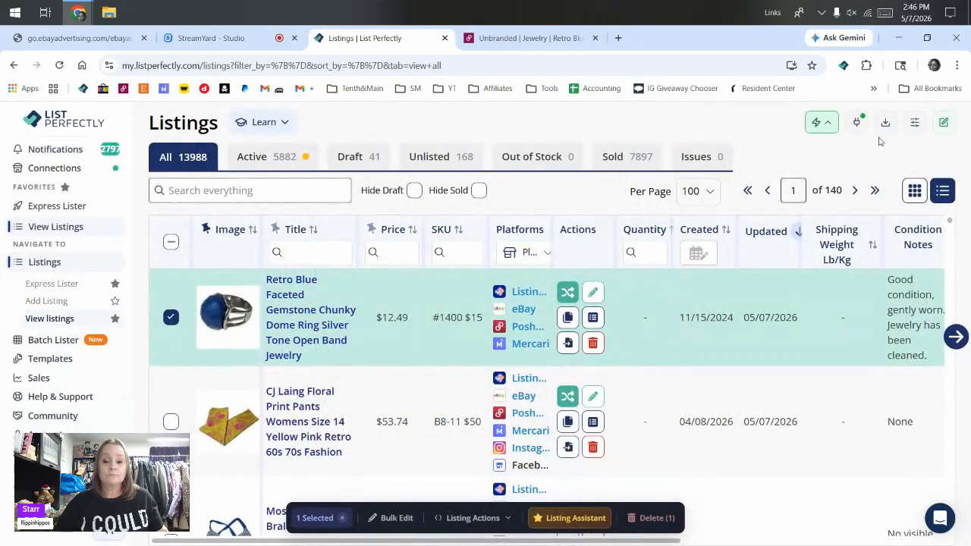